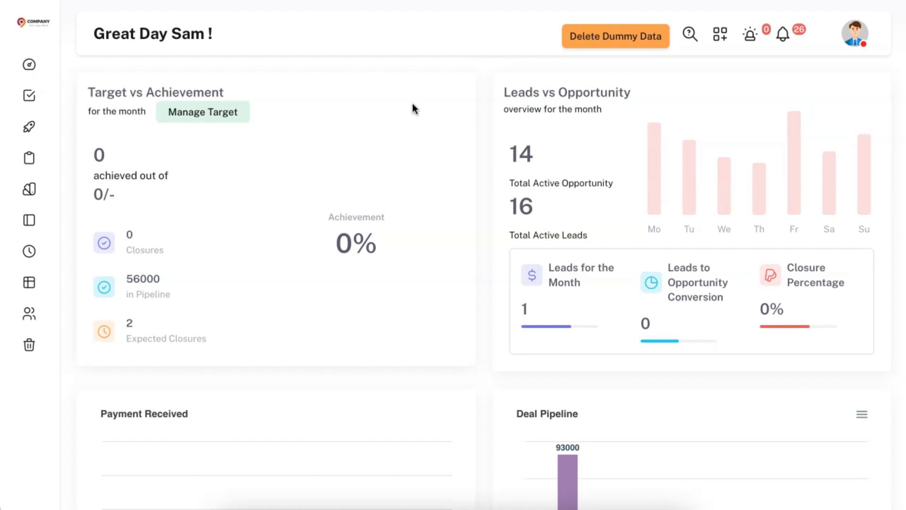
Step: Open Web Lead Forms from the Integration Settings and start a new form
click(778, 66)
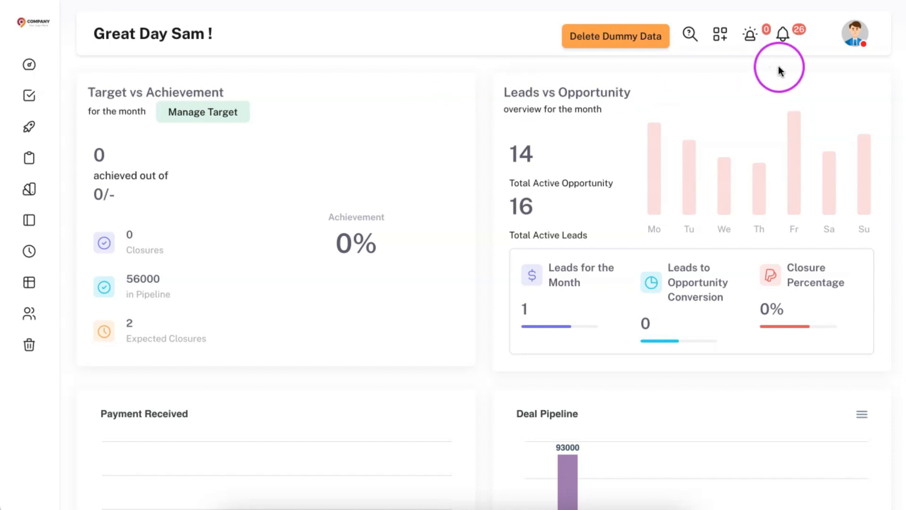
click(861, 30)
click(754, 162)
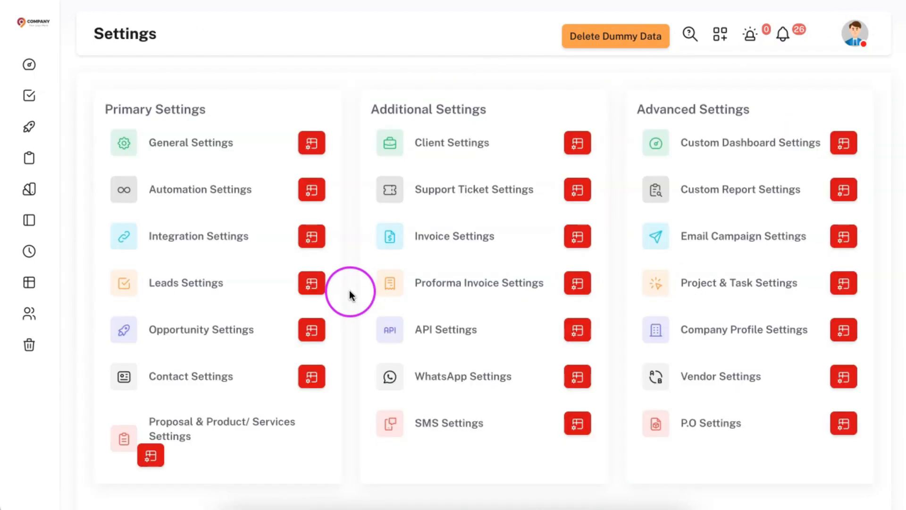
click(306, 238)
click(871, 95)
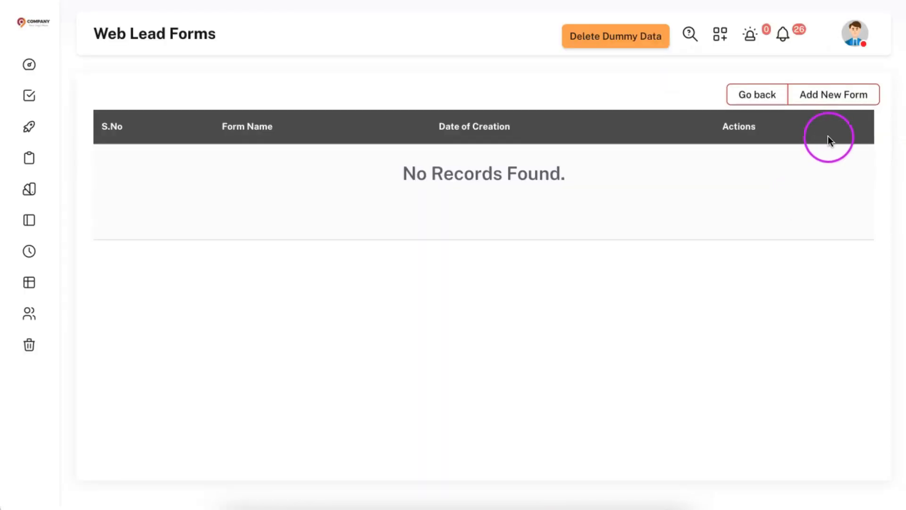
click(831, 100)
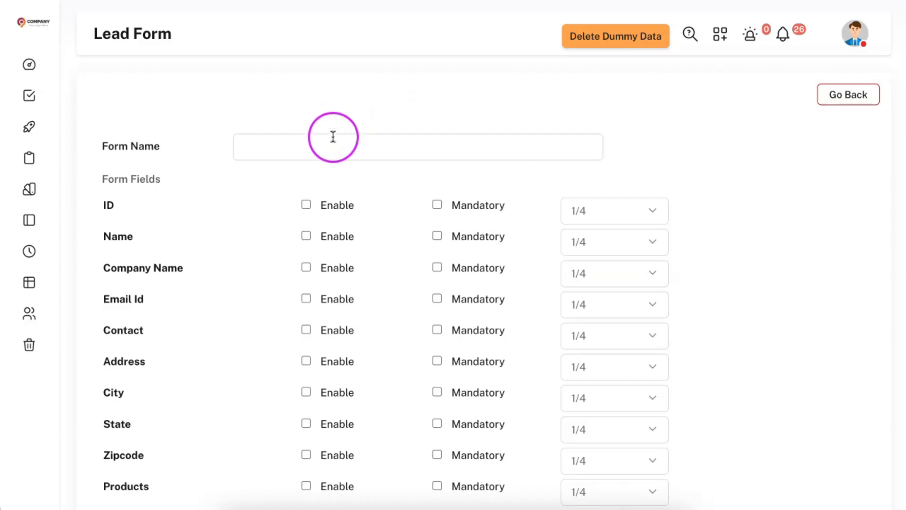
Step: Name the new web lead form "Sample Form"
click(332, 142)
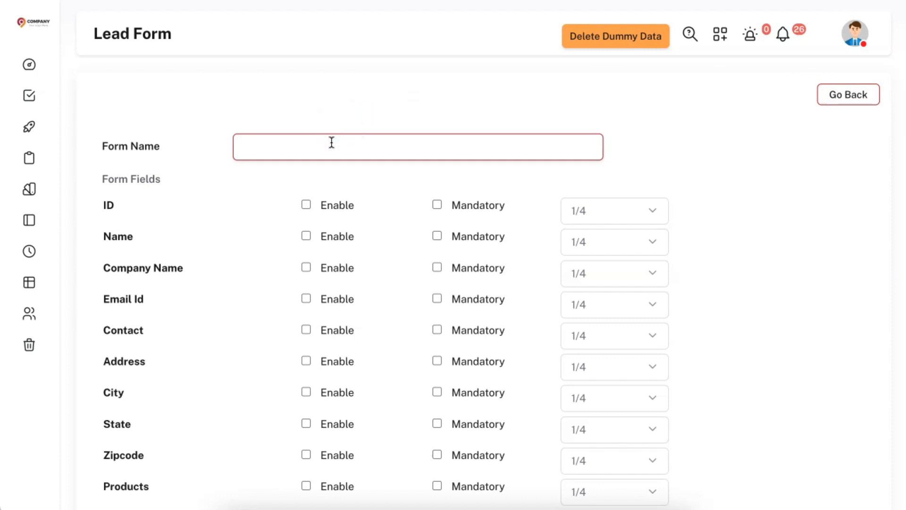
text(Sample Form)
click(340, 174)
Step: Review the fields available for the web lead form and compare them with those on the Add New Lead page
scroll(342, 210, down, 4)
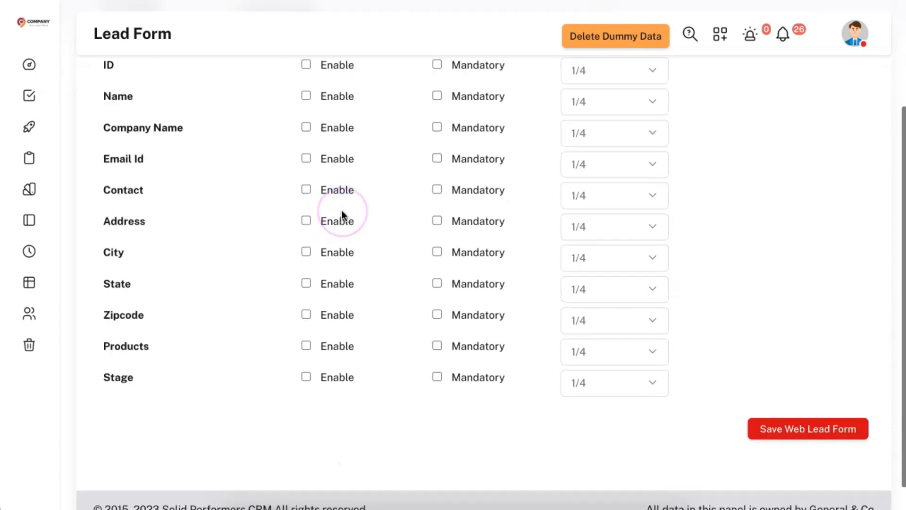
scroll(342, 211, up, 2)
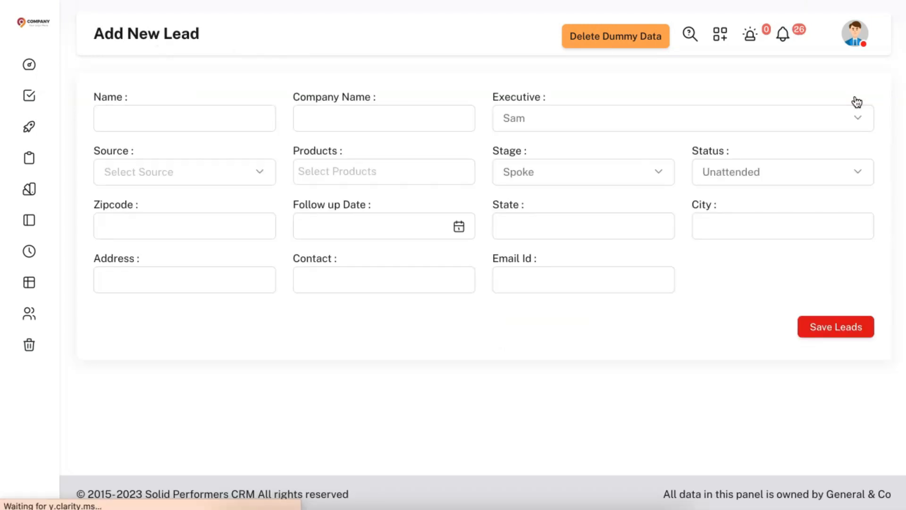
click(599, 163)
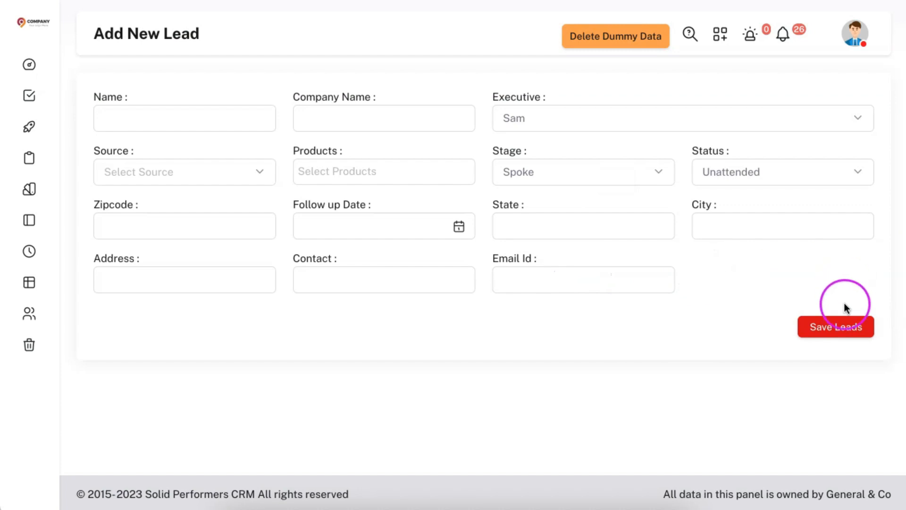
click(517, 115)
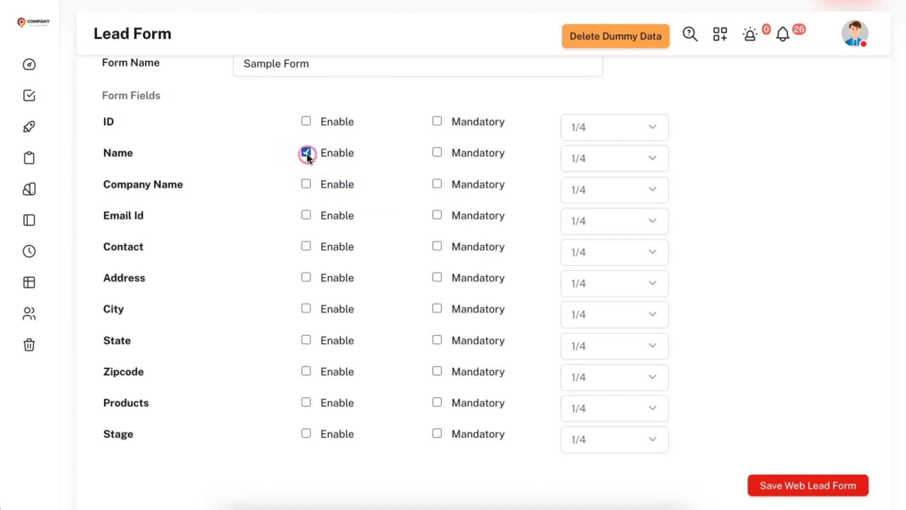
Step: Enable the Name, Email Id, Contact and City fields, and make Name and Email Id mandatory
click(307, 215)
click(306, 309)
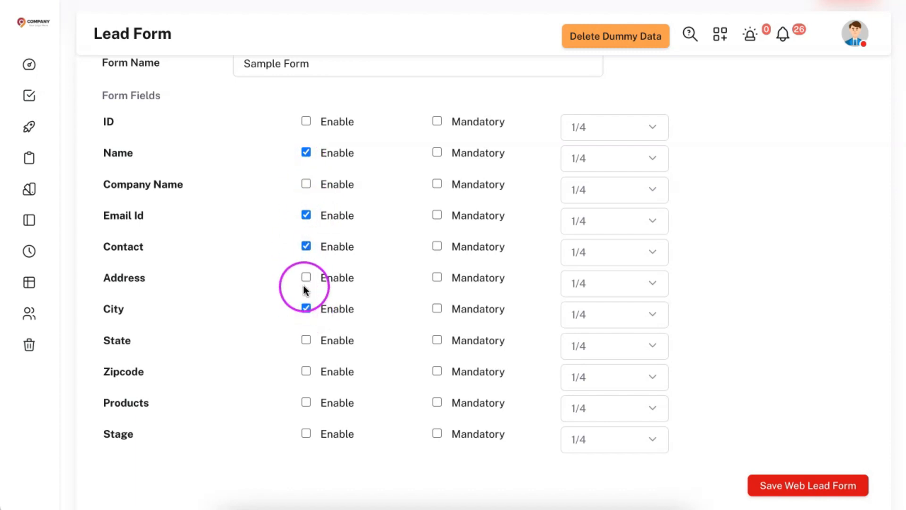
click(437, 152)
click(437, 213)
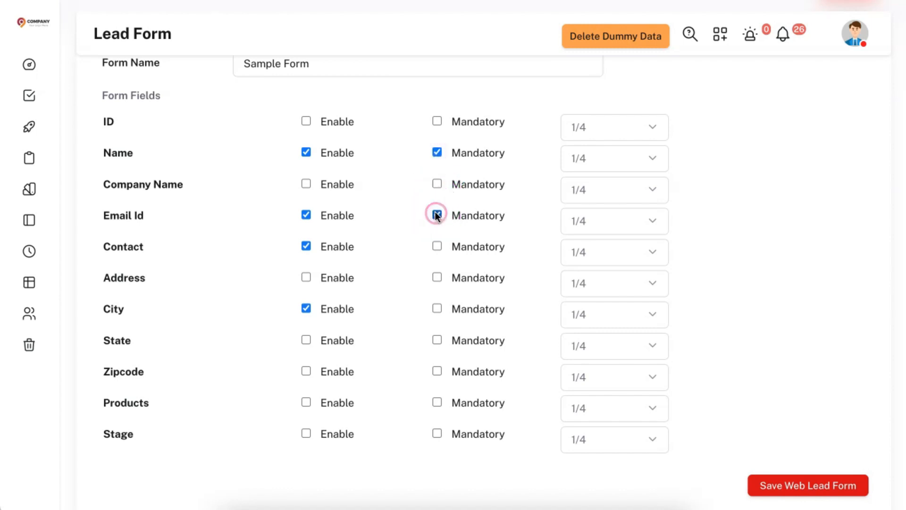
Step: Look through the width options offered for the Name field
click(599, 158)
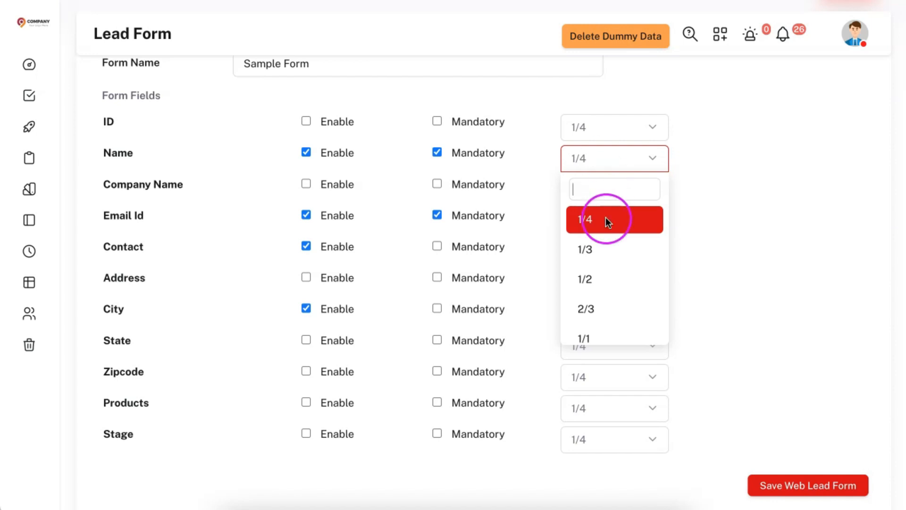
scroll(608, 299, down, 1)
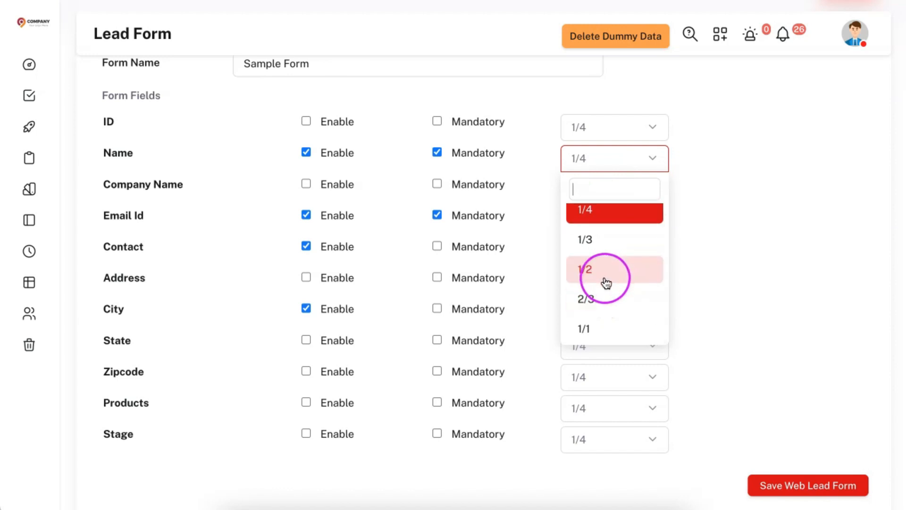
click(732, 180)
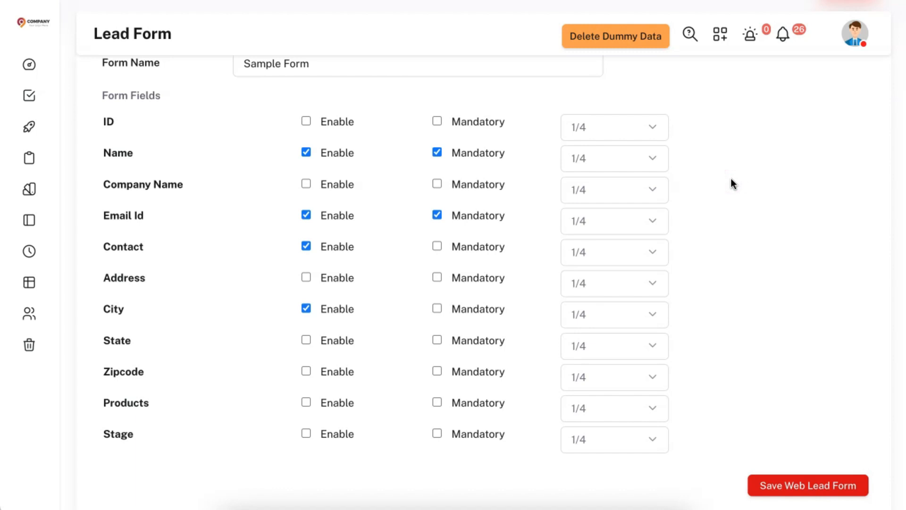
Step: Save the web lead form and open Sample Form's settings at the website embed code
click(797, 486)
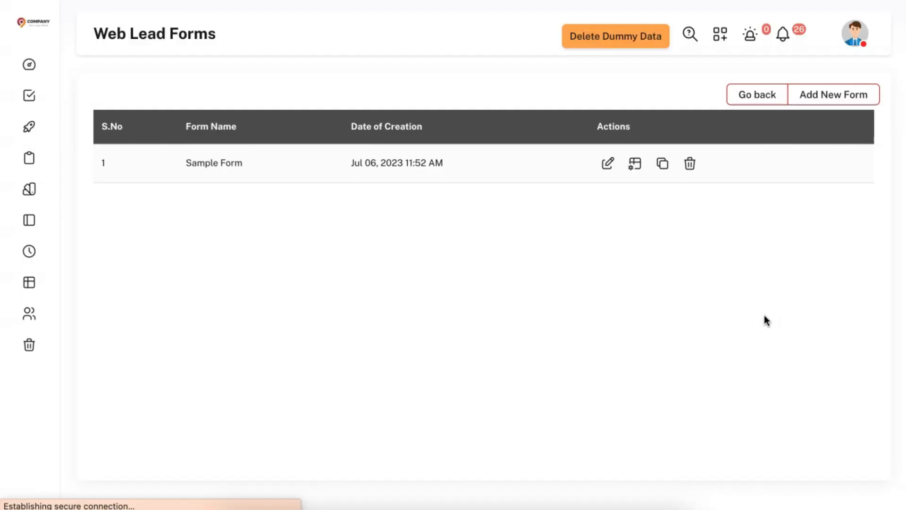
click(635, 165)
scroll(581, 117, down, 6)
scroll(581, 117, down, 3)
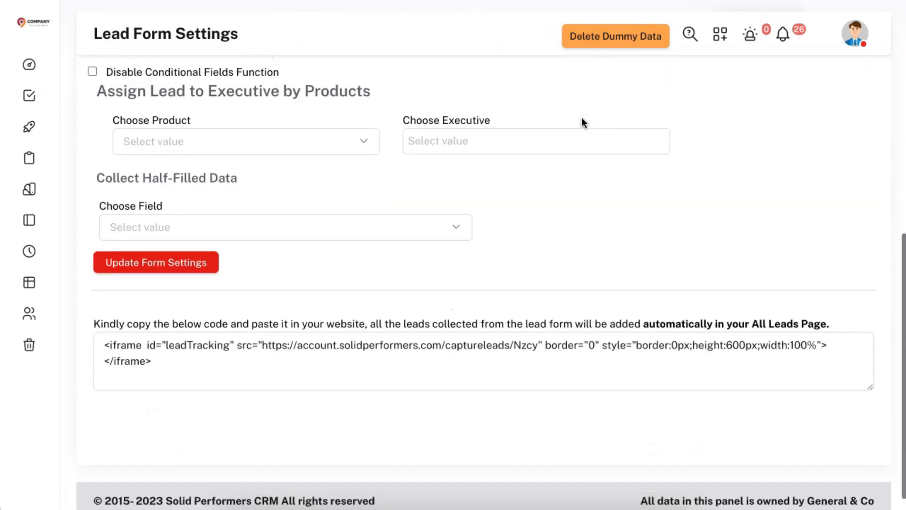
Step: Copy the form's URL from the iframe embed code and open it in a new browser tab
click(167, 355)
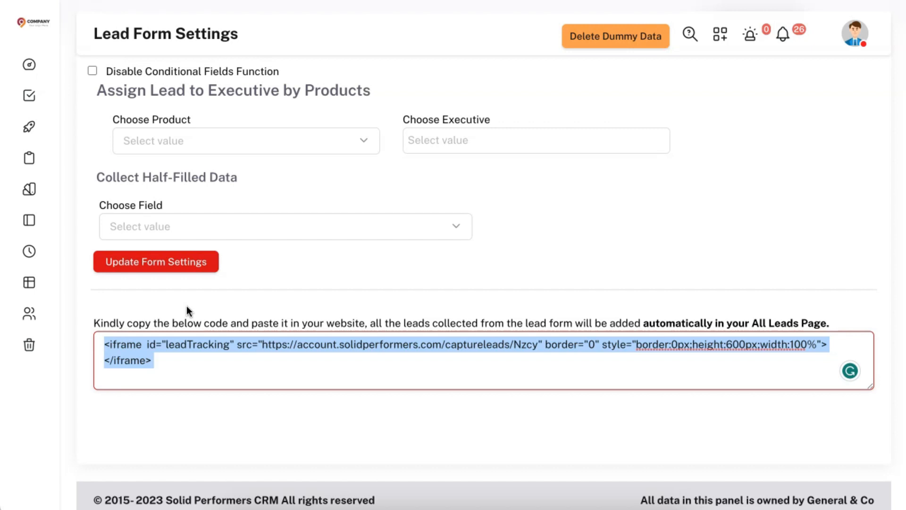
click(268, 345)
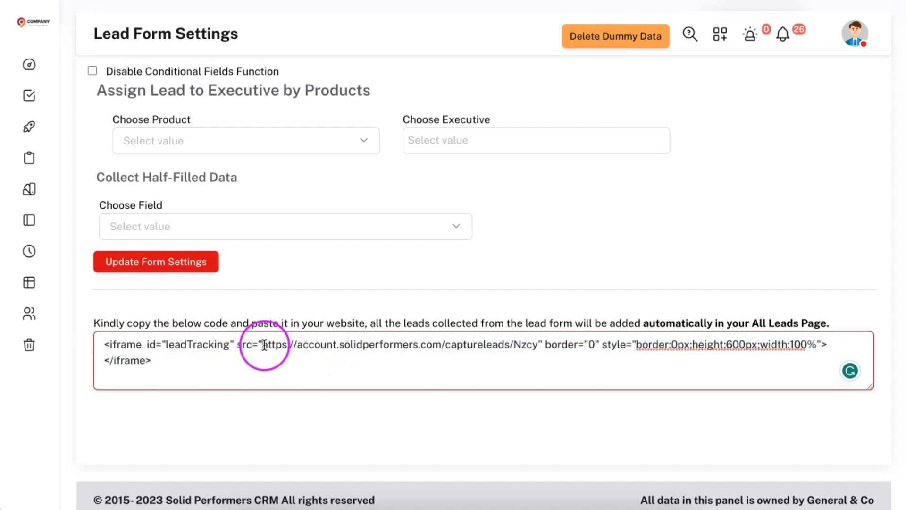
drag(268, 345, 538, 348)
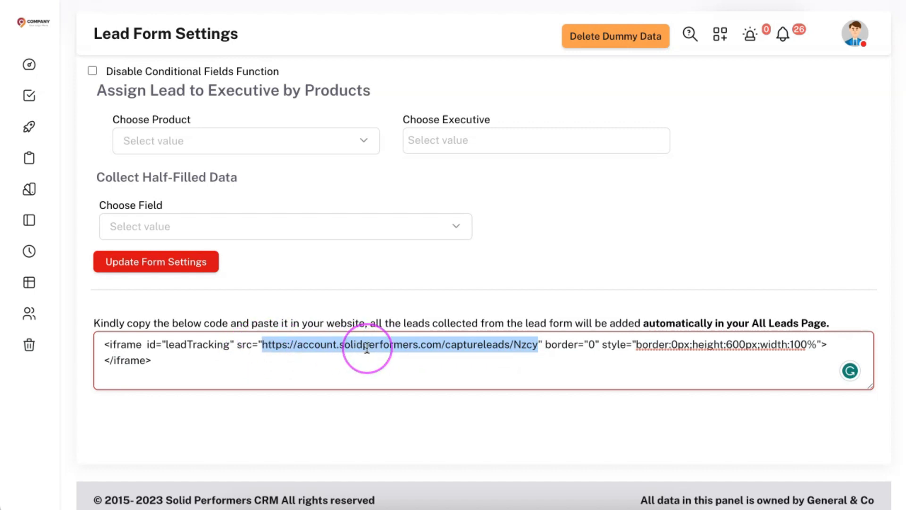
key(super+c)
key(super+t)
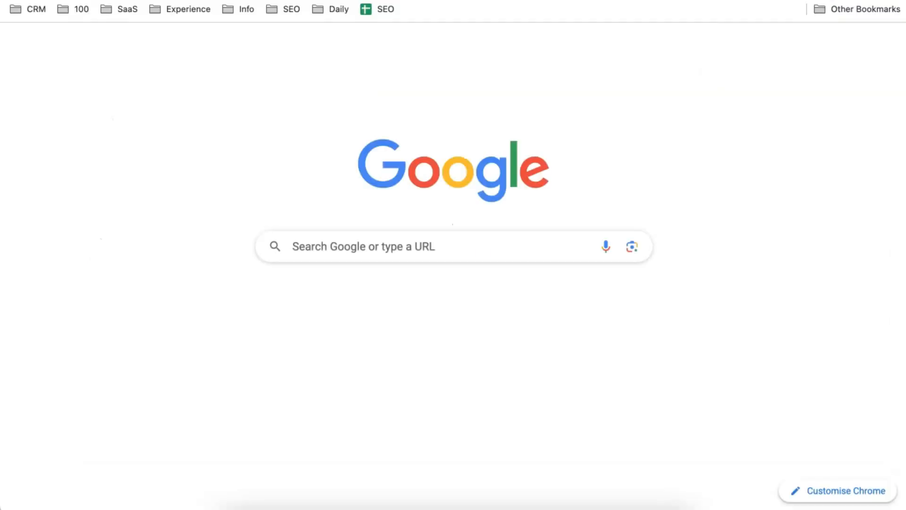
key(super+v)
key(Return)
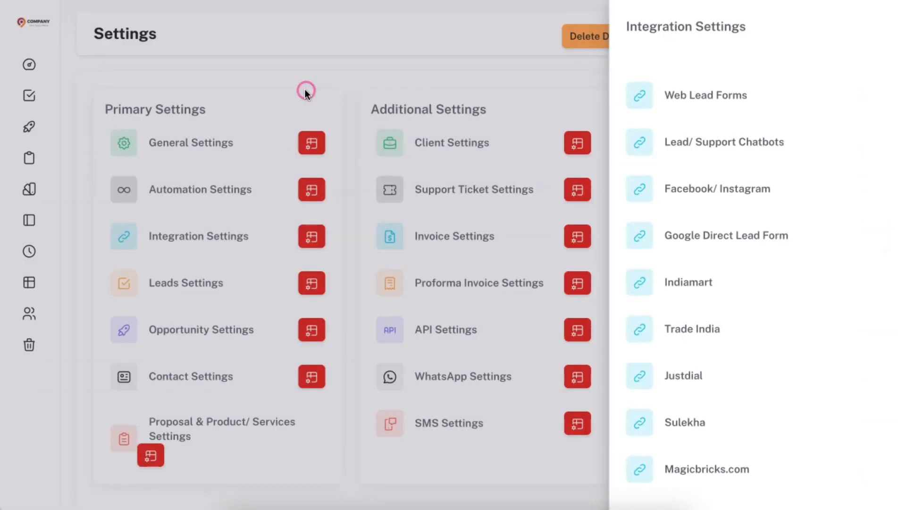
Step: Leave the Integration Settings and open Lead Field Customization from the Leads Settings
click(304, 88)
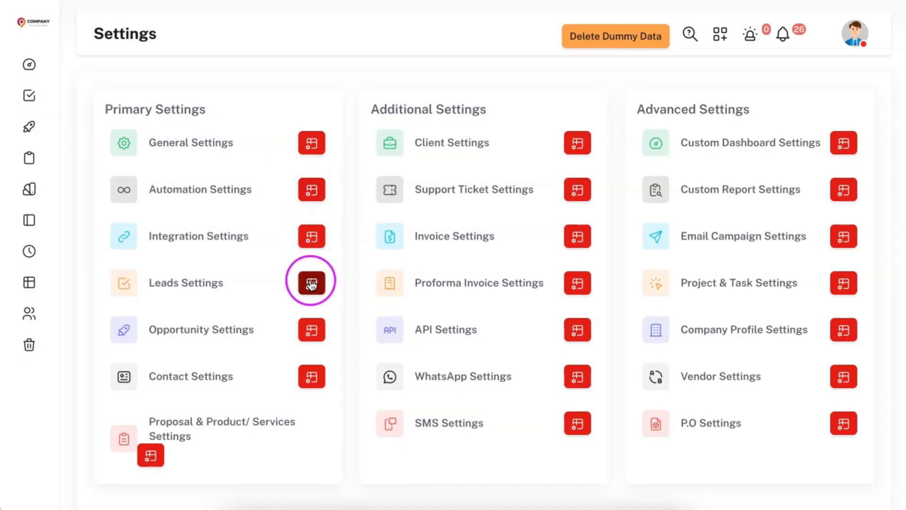
click(311, 283)
click(870, 97)
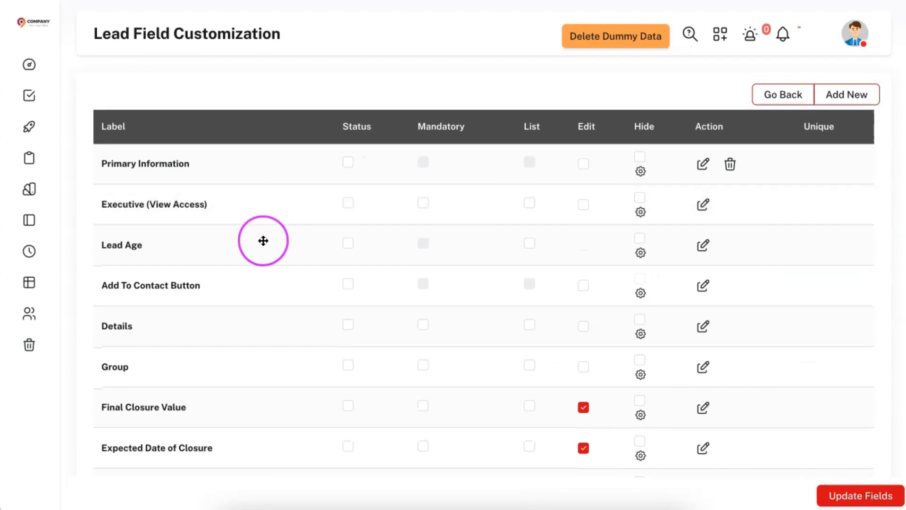
Step: Move a lead field up about two rows in the field order and acknowledge the saved order
scroll(263, 241, down, 8)
scroll(264, 241, down, 6)
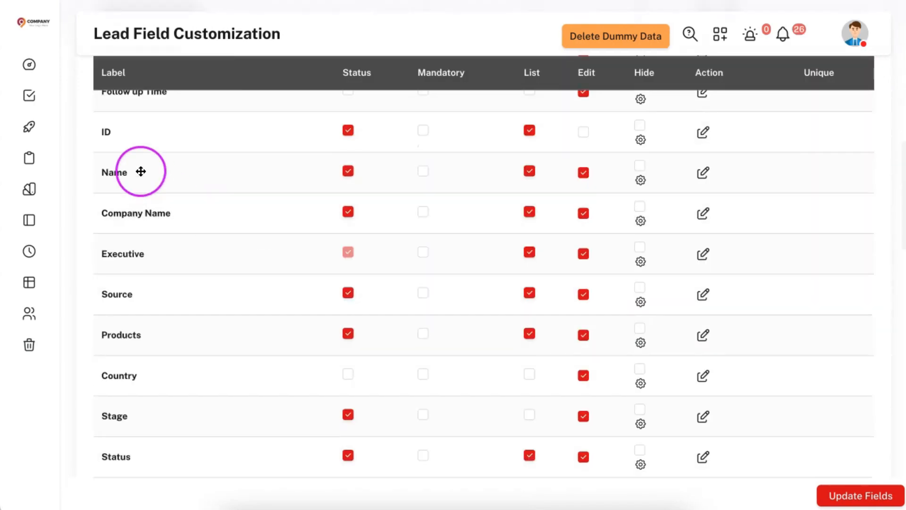
scroll(159, 263, down, 8)
drag(156, 264, 160, 189)
scroll(159, 271, up, 2)
scroll(159, 271, up, 3)
scroll(159, 271, down, 12)
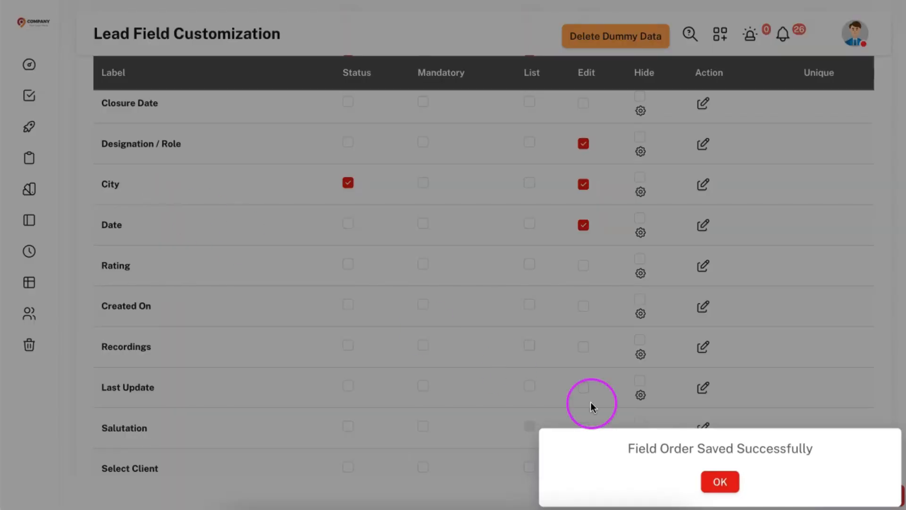
click(703, 481)
Step: Move the Email Id field directly above Contact in the lead field order and update the fields
scroll(243, 281, up, 5)
drag(196, 285, 208, 235)
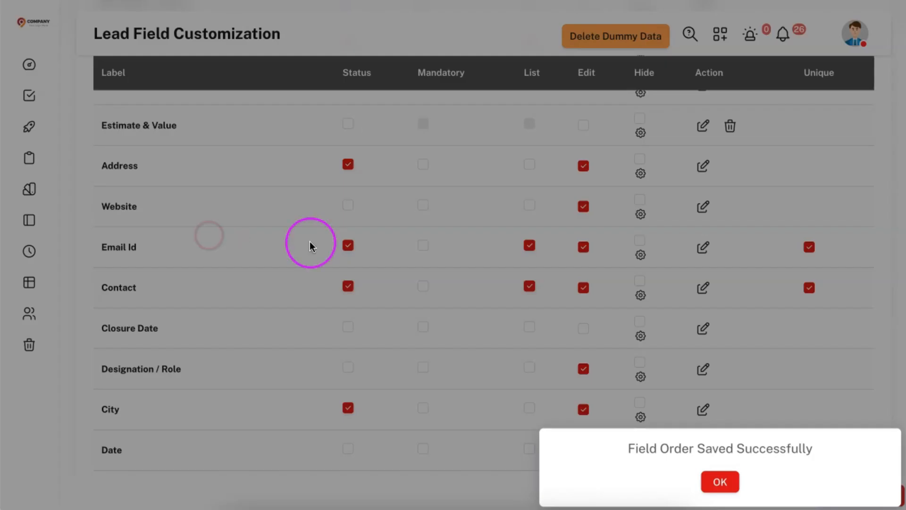
click(720, 480)
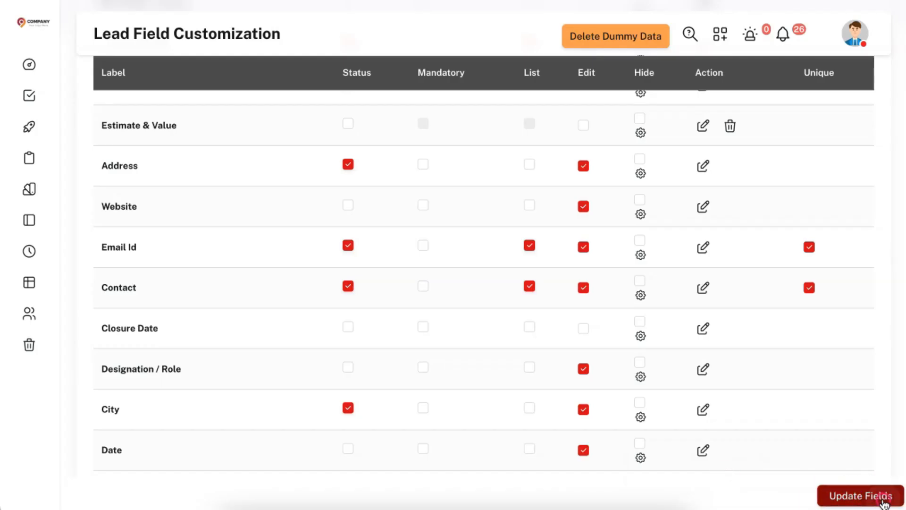
click(884, 499)
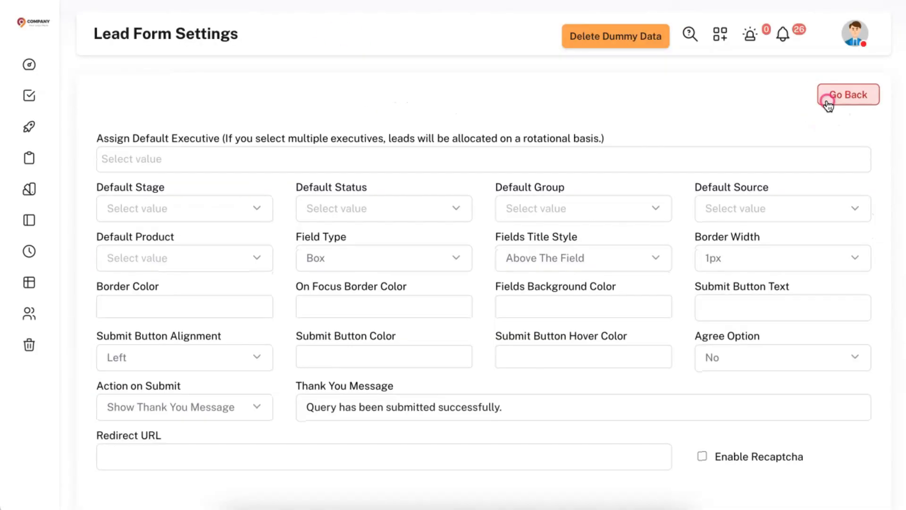
Step: Return to the web lead forms list and open Sample Form for editing
click(828, 102)
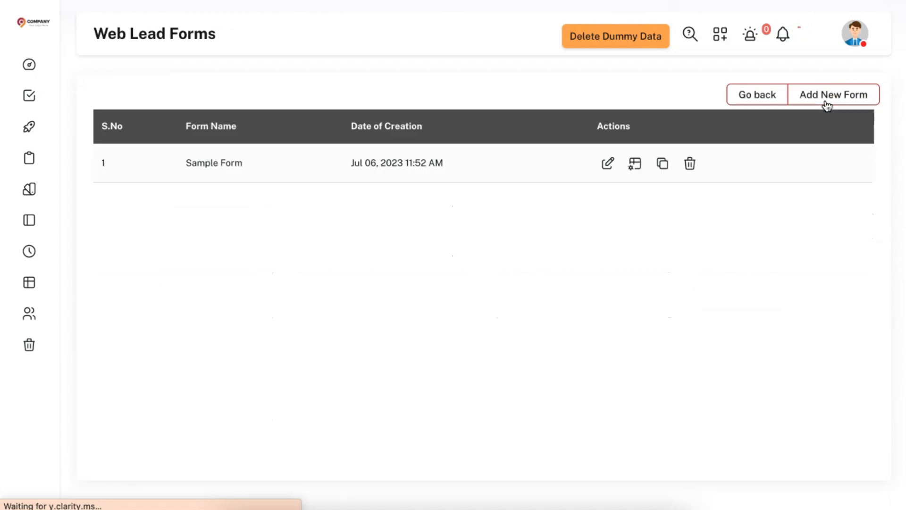
click(605, 167)
scroll(682, 180, down, 3)
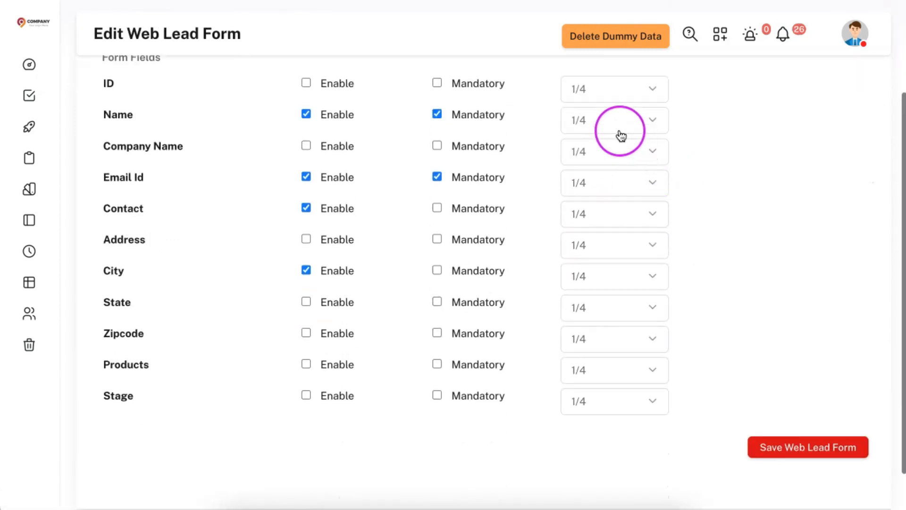
Step: Set the field widths to 1/2 for Name, 1/2 for Email Id and 1/1 for Contact
click(619, 132)
click(601, 239)
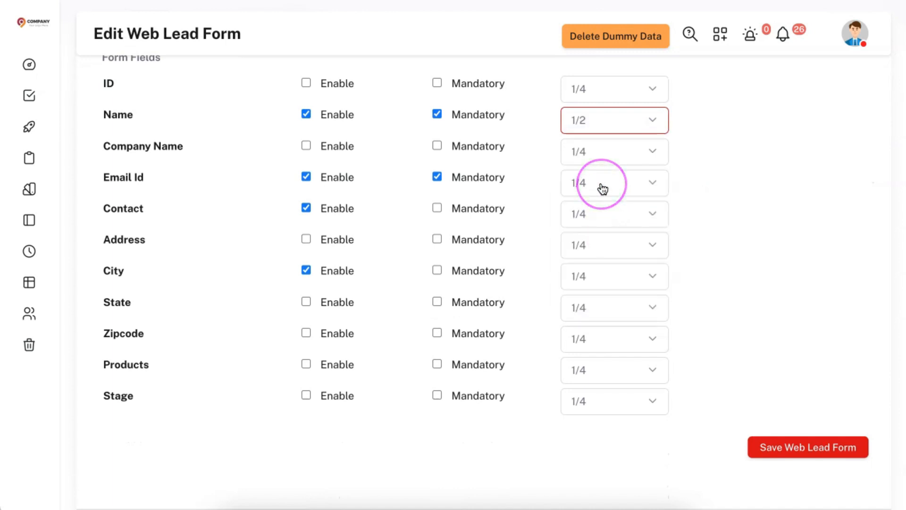
click(602, 188)
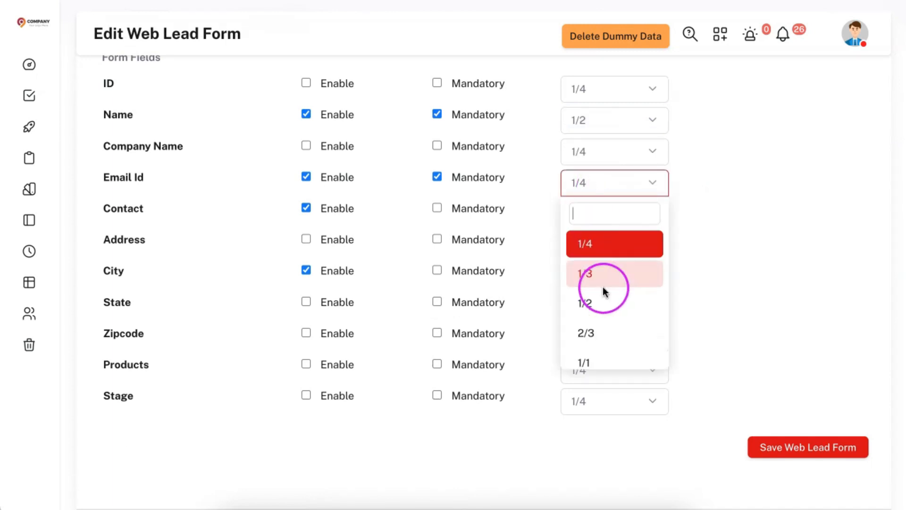
click(604, 305)
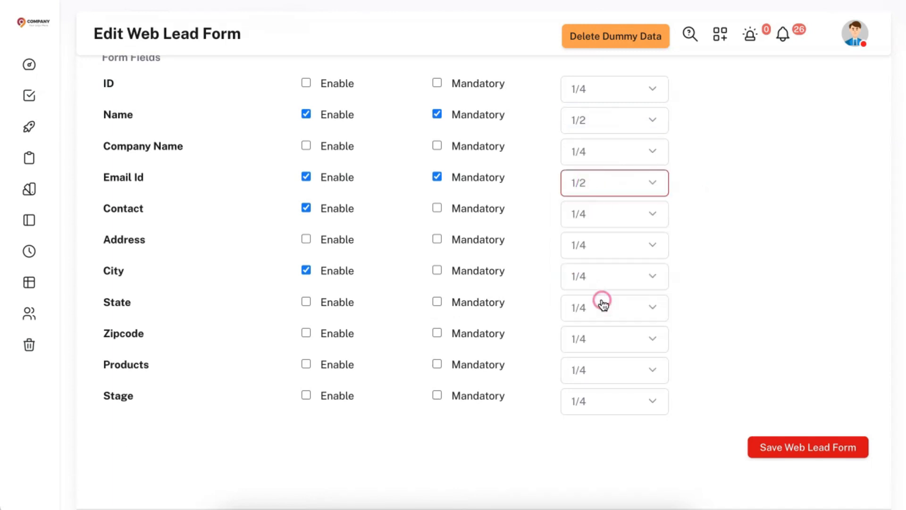
click(597, 216)
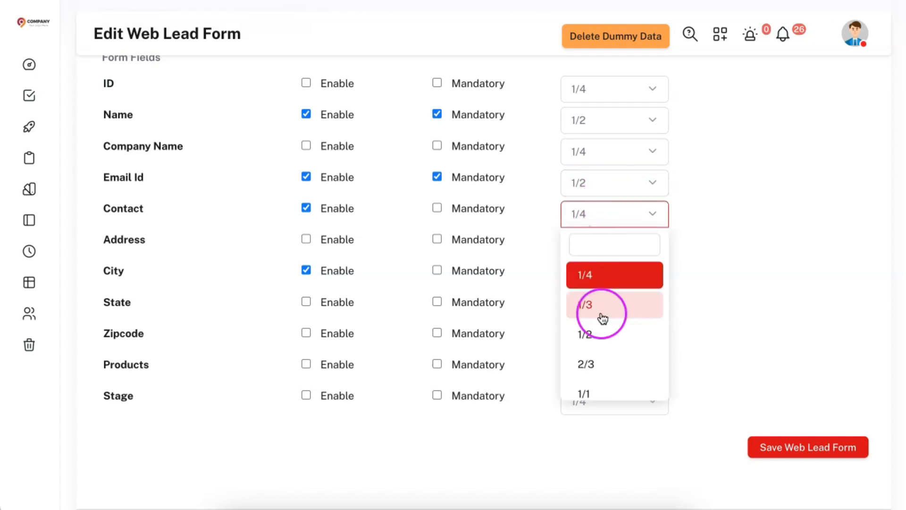
click(605, 395)
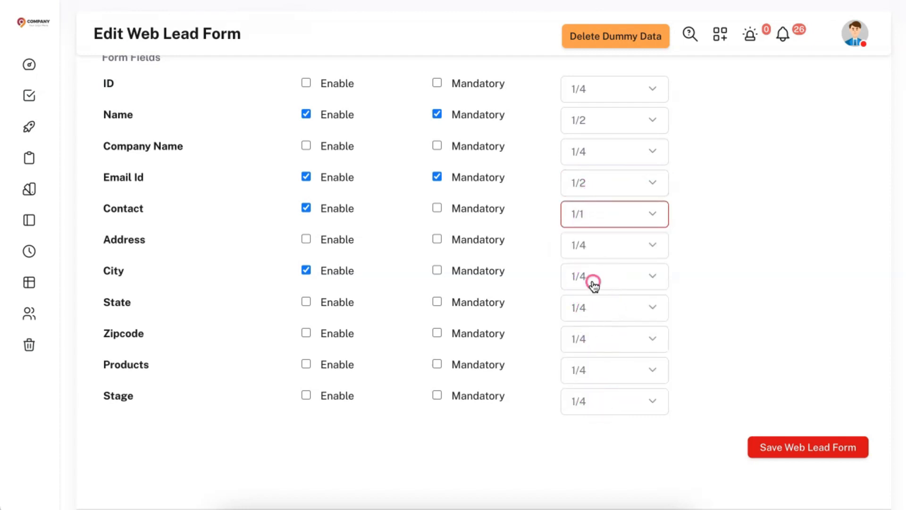
Step: Set the City field's width to 1/1 and save the web lead form
click(595, 279)
click(602, 454)
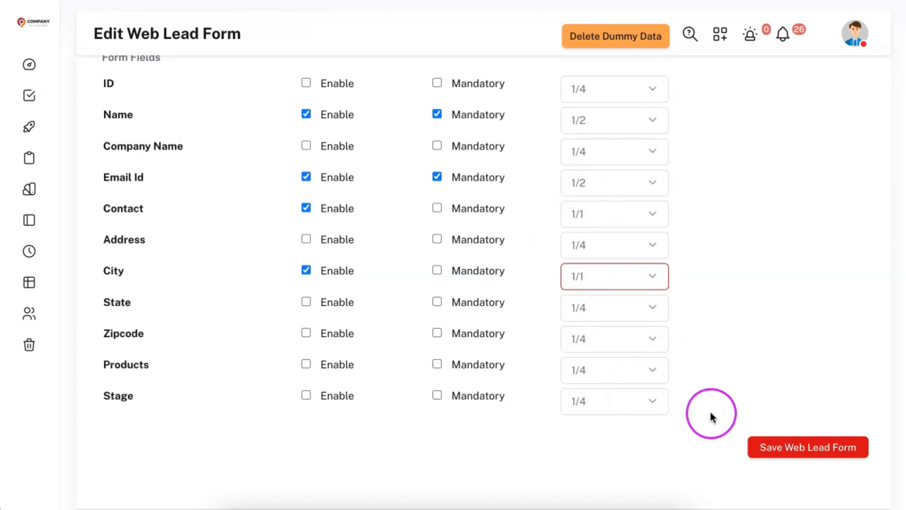
click(764, 447)
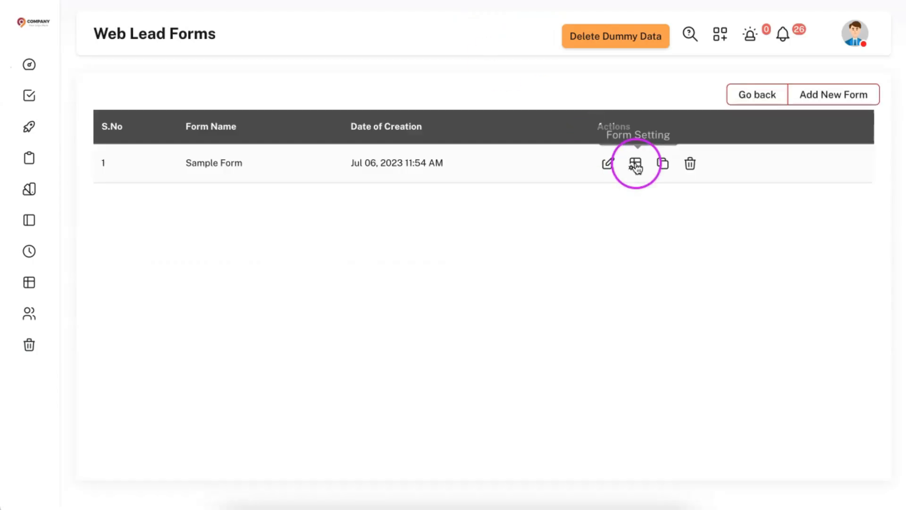
Step: Open the form settings of Sample Form and check the field layout on the published form
click(635, 163)
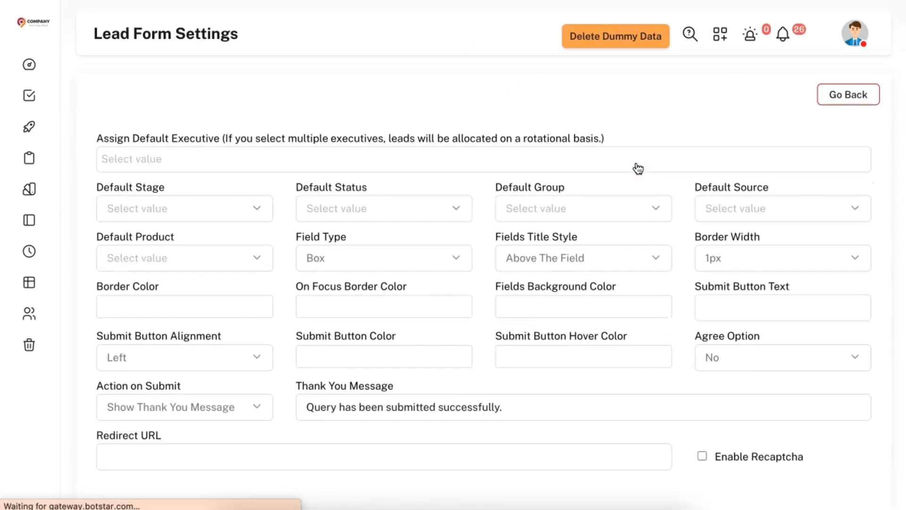
click(147, 161)
click(156, 113)
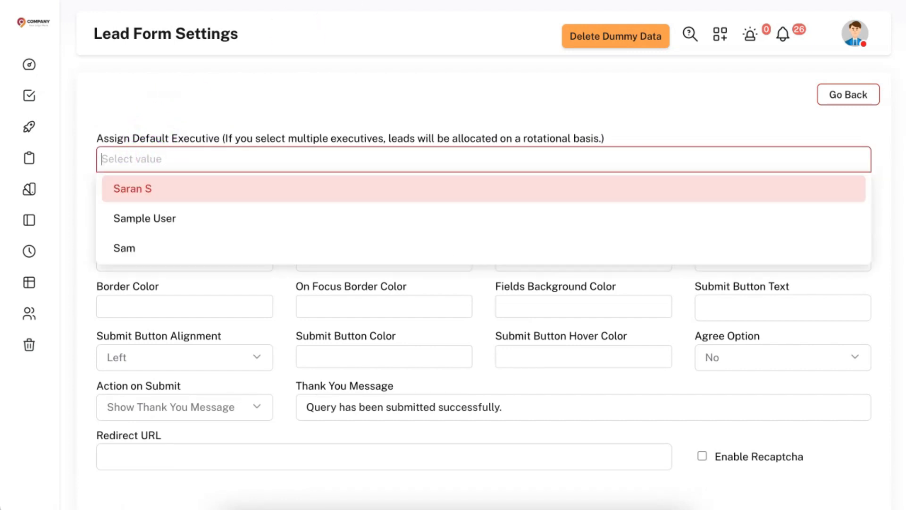
click(394, 6)
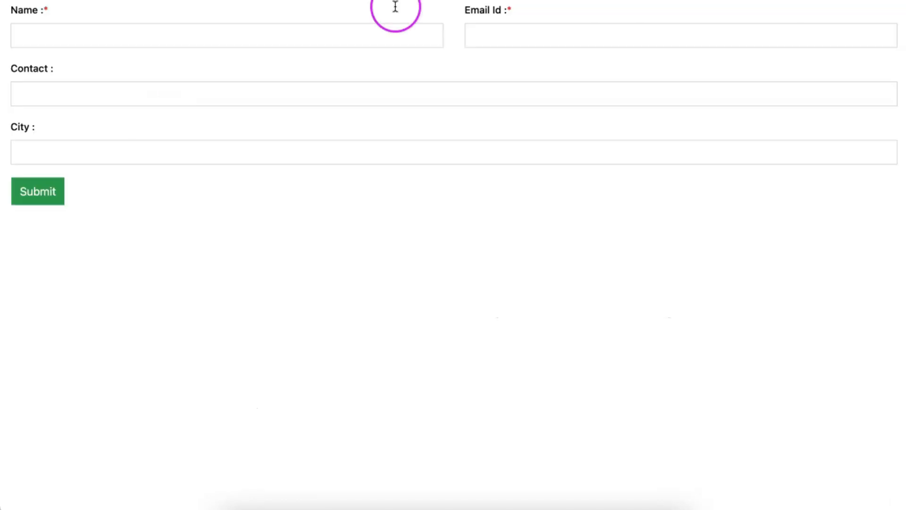
click(167, 90)
click(378, 31)
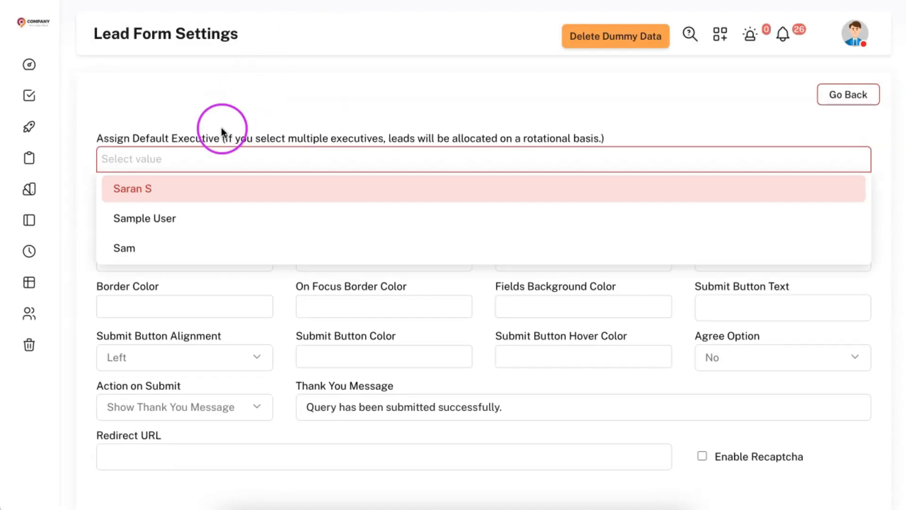
Step: Assign the first and third listed executives as the form's default executives
click(208, 151)
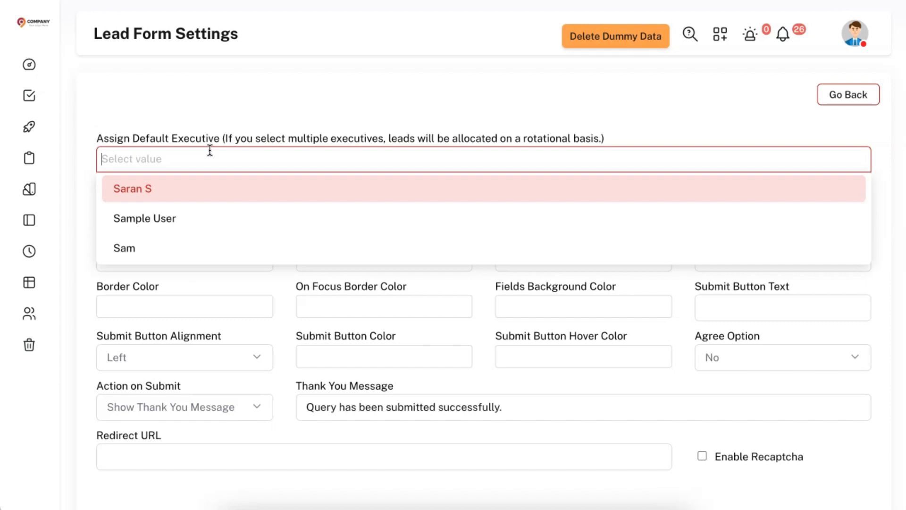
click(194, 189)
click(228, 168)
click(205, 249)
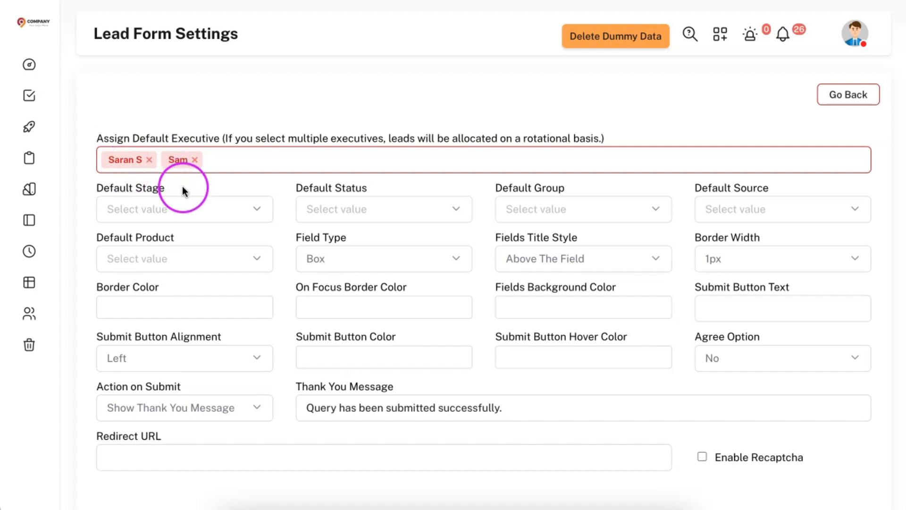
Step: Set the default stage to Engaged, default status to Active, default group to Hot and default source to Lead Form
click(197, 208)
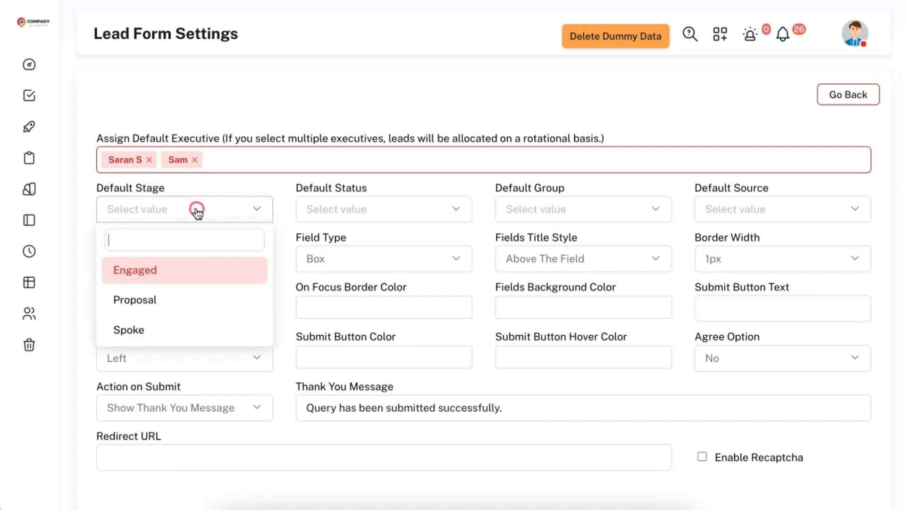
click(199, 273)
click(358, 209)
click(355, 273)
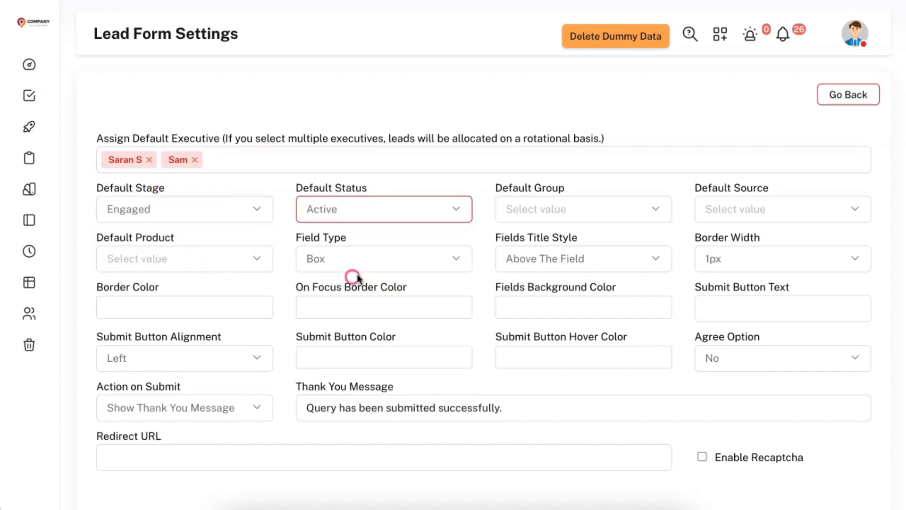
click(540, 211)
click(548, 307)
click(792, 207)
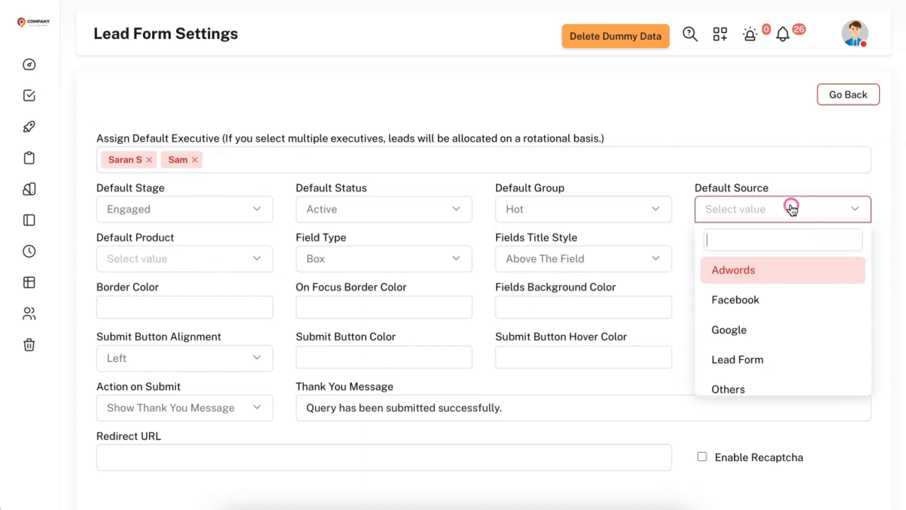
click(774, 360)
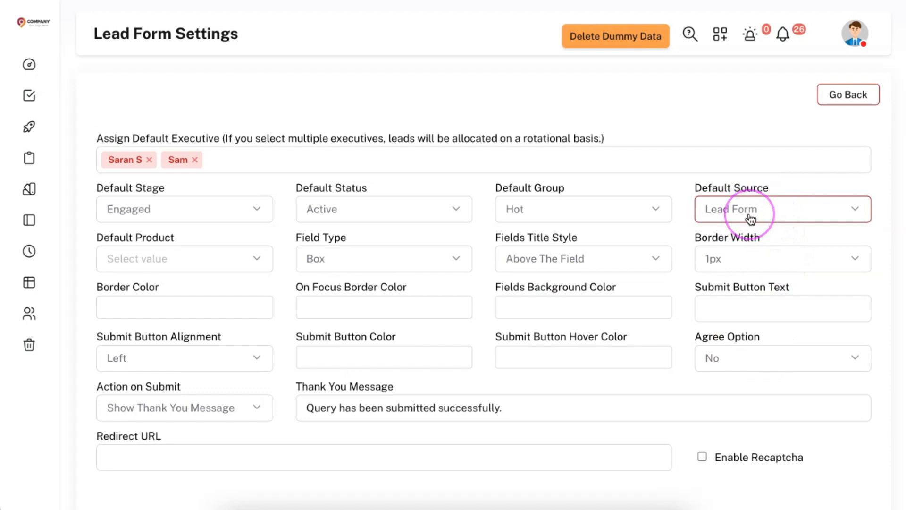
click(682, 226)
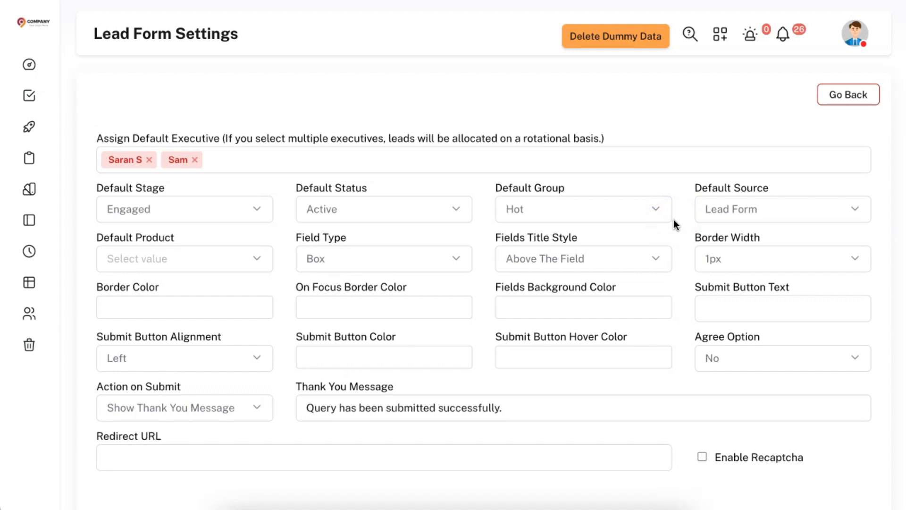
Step: Set the default product to Amazon Alexa and check the published form for a product field
scroll(673, 219, down, 2)
click(235, 186)
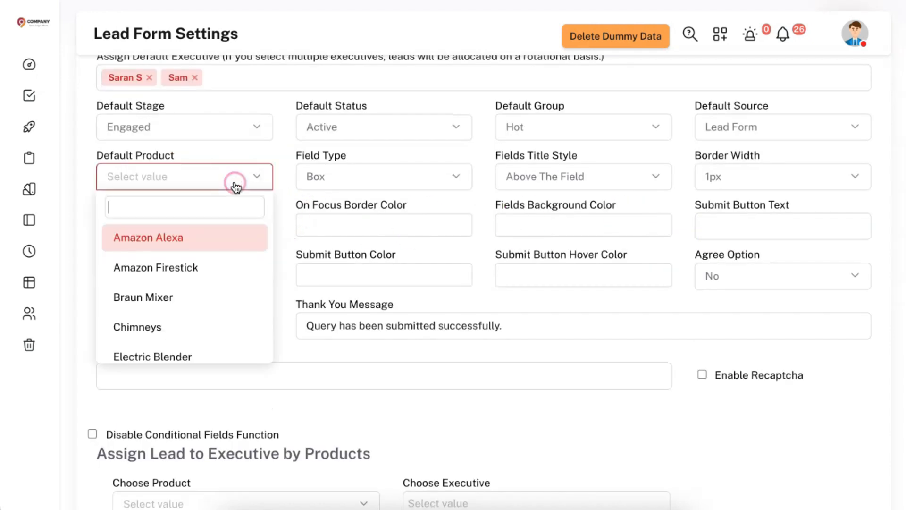
click(217, 248)
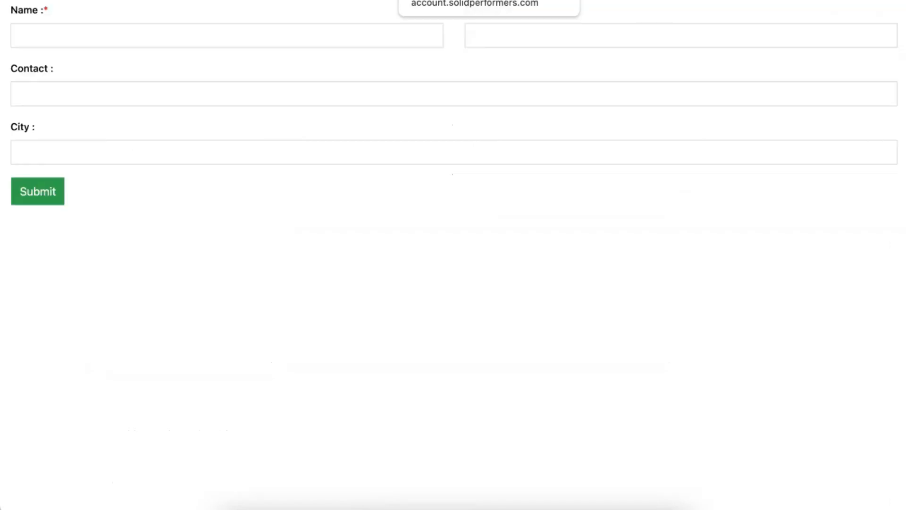
click(371, 188)
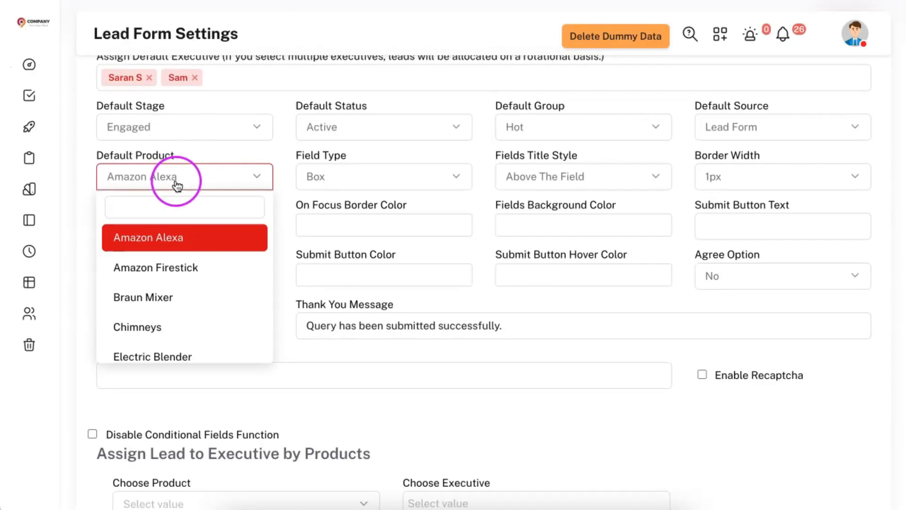
click(168, 246)
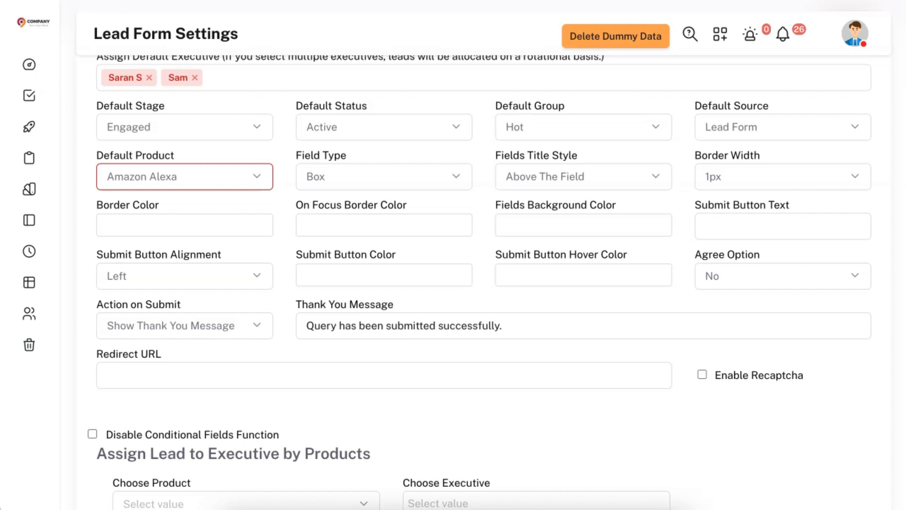
Step: Change the field type to Underline and save the lead form settings
click(380, 178)
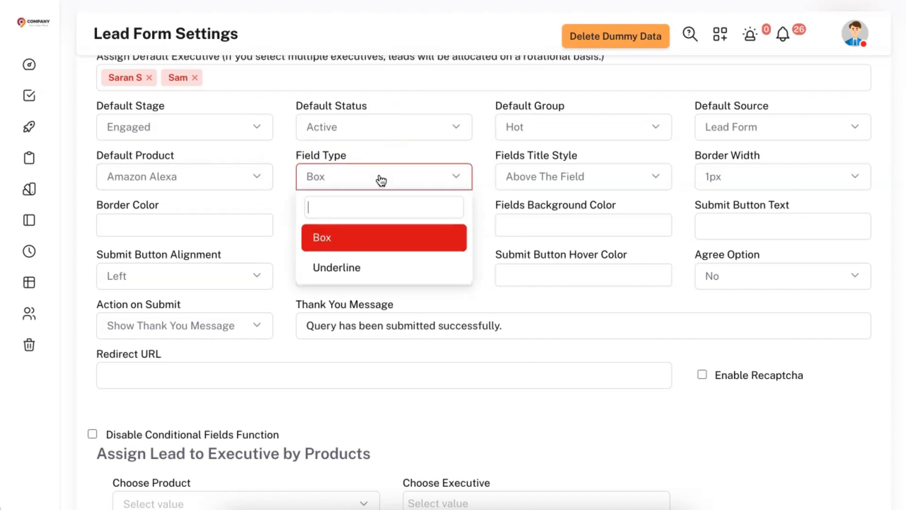
click(374, 263)
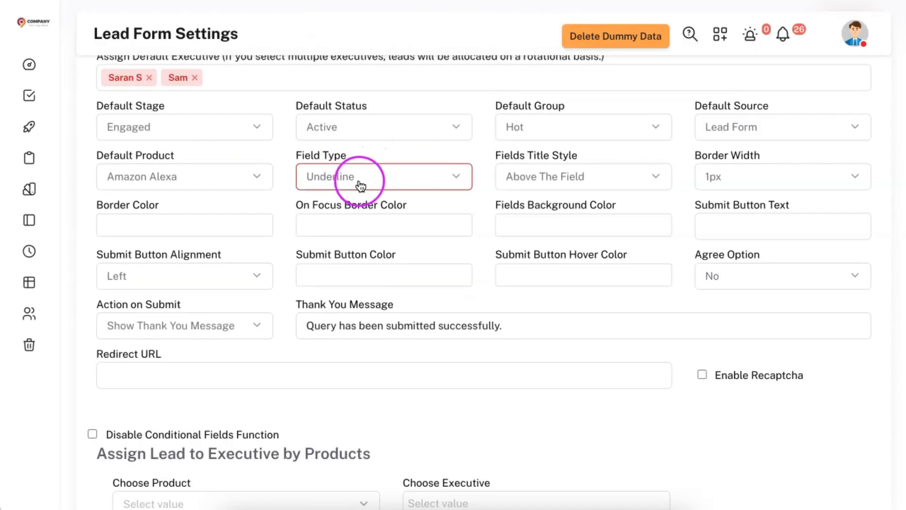
scroll(390, 188, down, 1)
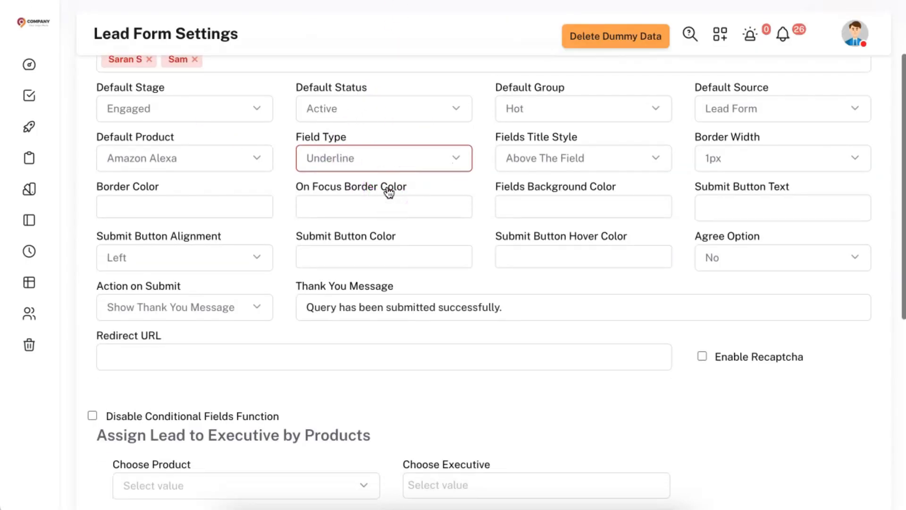
scroll(448, 255, down, 8)
click(506, 317)
click(135, 239)
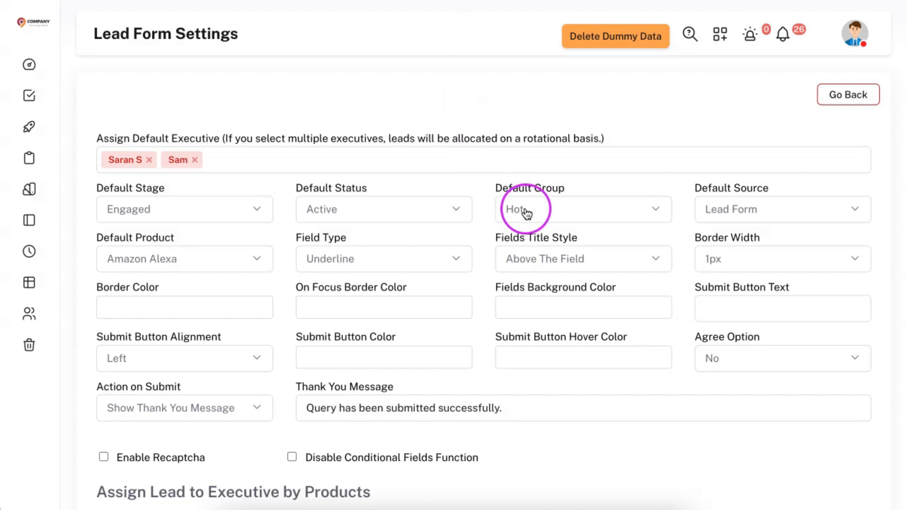
Step: Review the Fields Title Style options and examine the title placement on the published form
scroll(529, 221, down, 2)
click(548, 204)
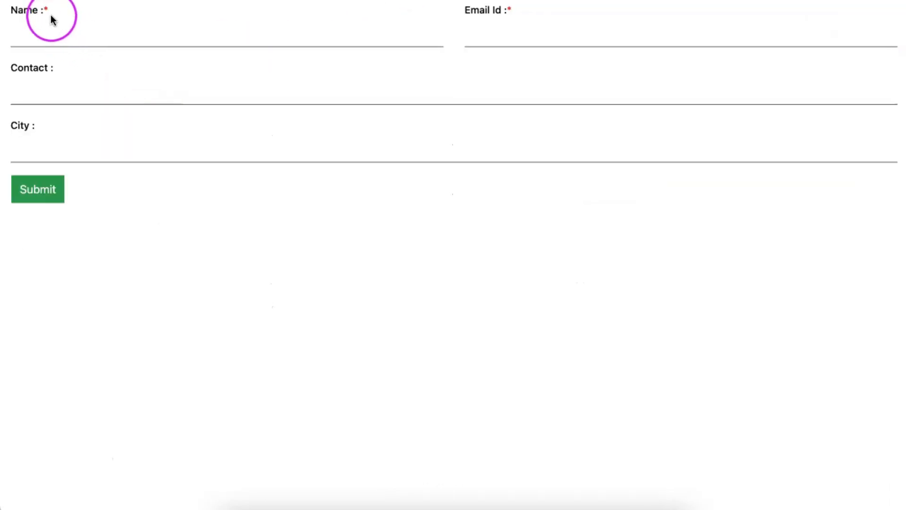
click(28, 34)
click(21, 91)
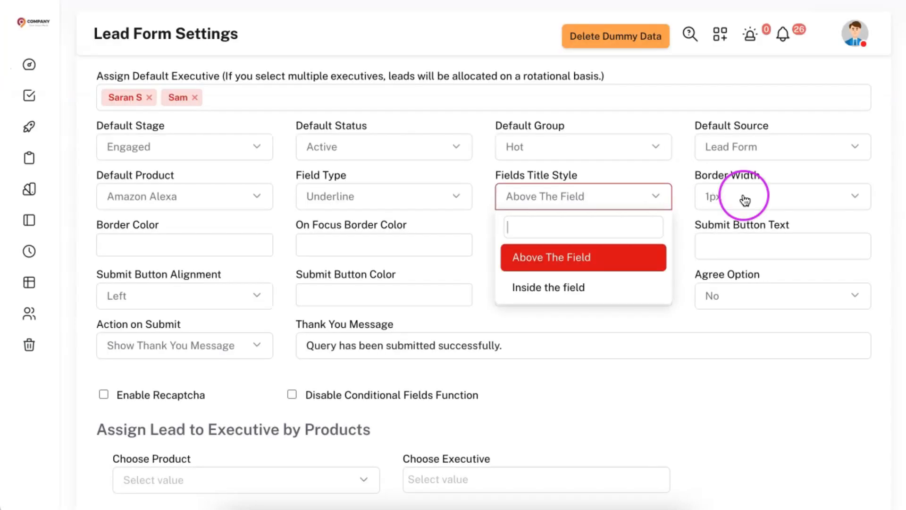
Step: Set the border width to 3px and the border color to #d70000, and save the settings
click(745, 200)
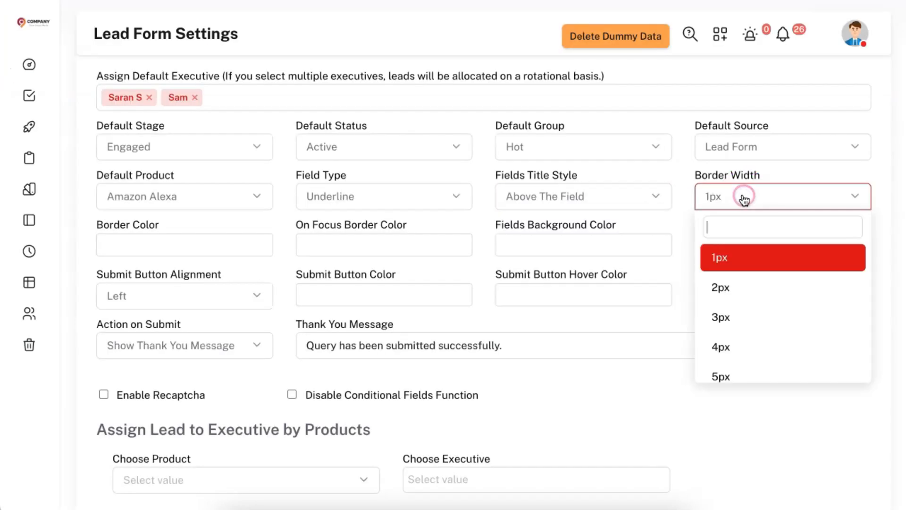
click(730, 325)
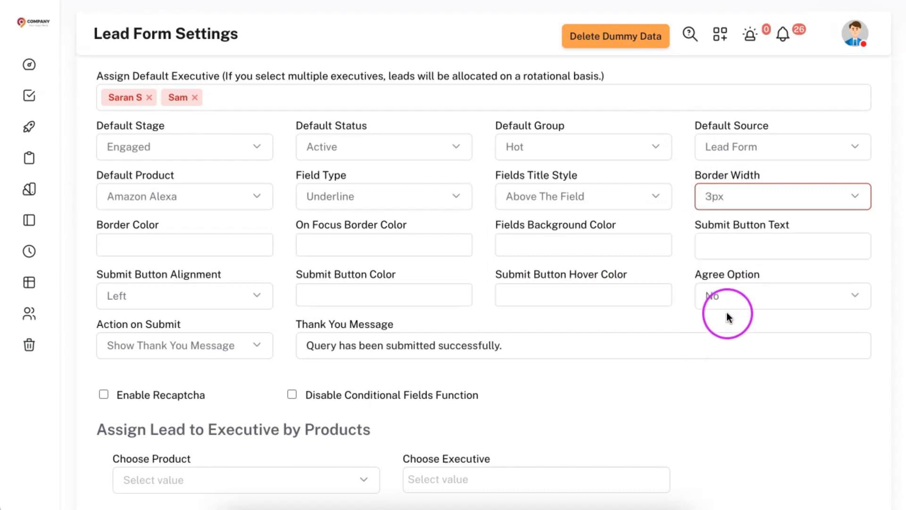
click(200, 249)
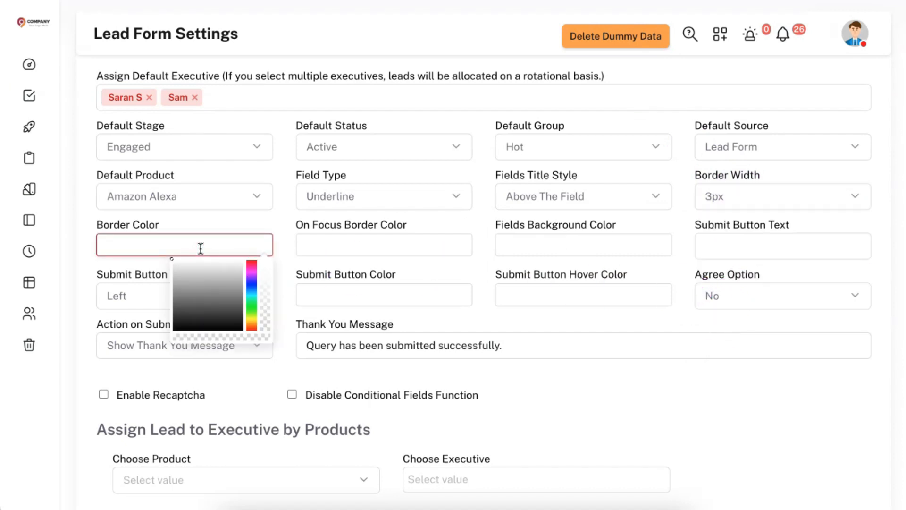
click(252, 263)
drag(224, 271, 246, 271)
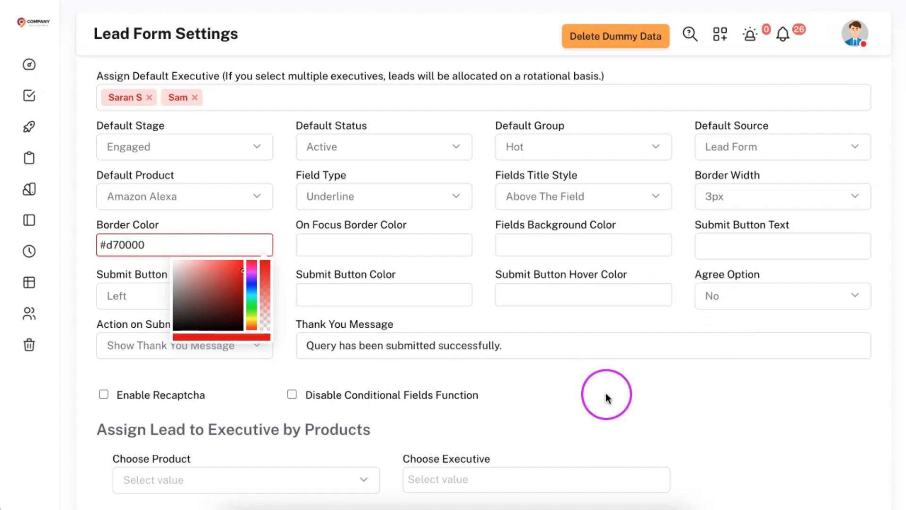
click(604, 393)
scroll(604, 393, down, 6)
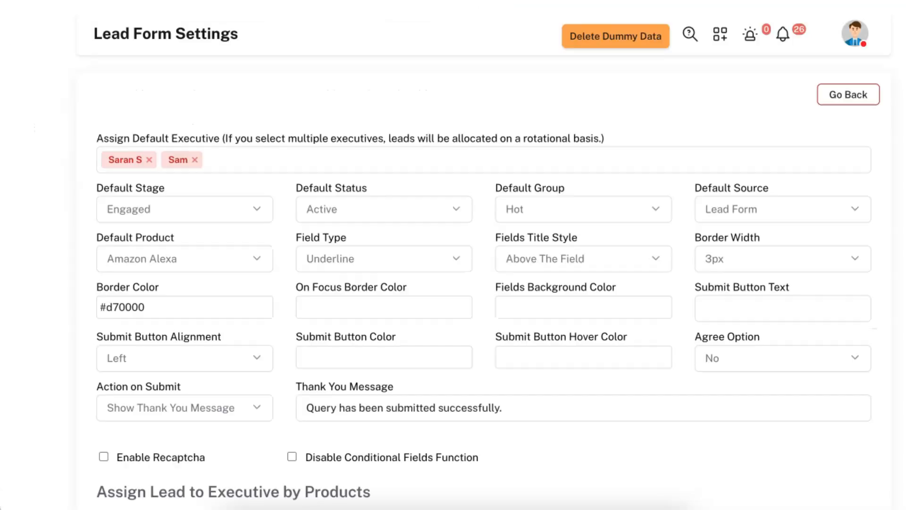
click(394, 38)
Step: Set the on-focus border color to #451c1c and save the lead form settings
scroll(347, 198, down, 2)
click(348, 229)
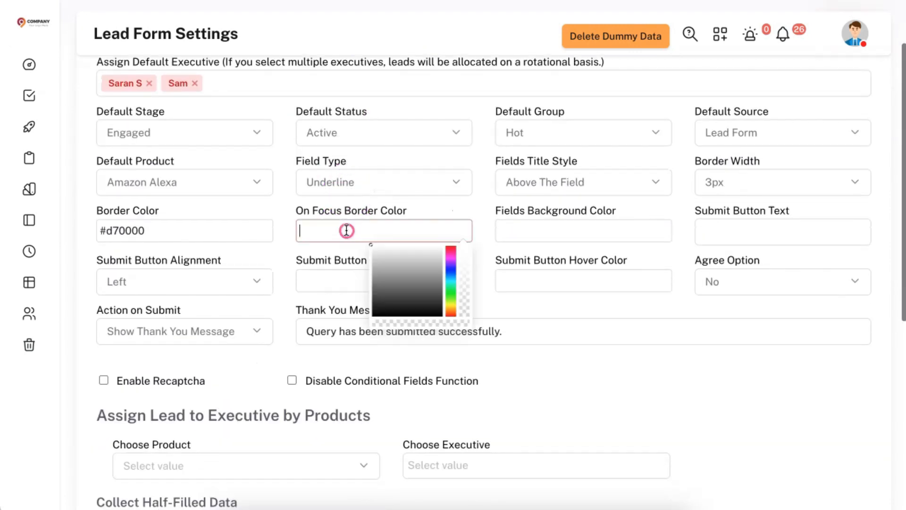
drag(455, 261, 415, 298)
click(574, 404)
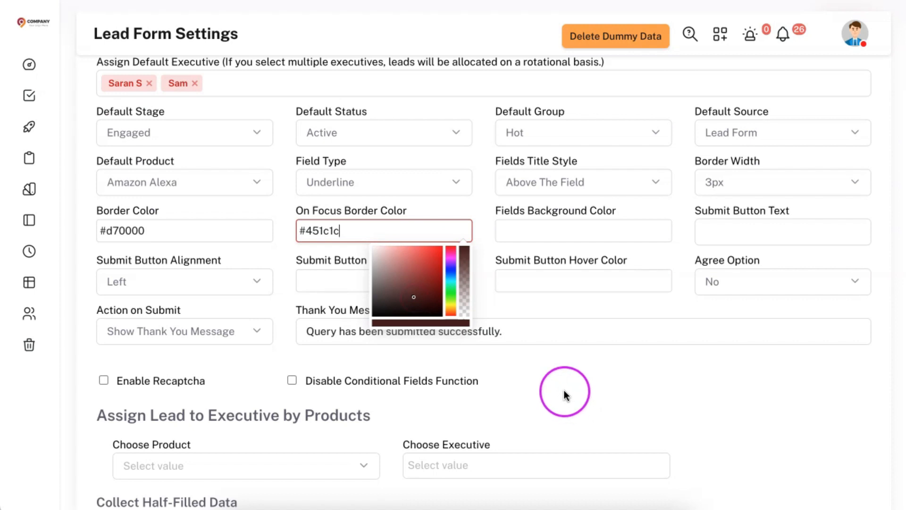
scroll(561, 389, down, 5)
click(134, 356)
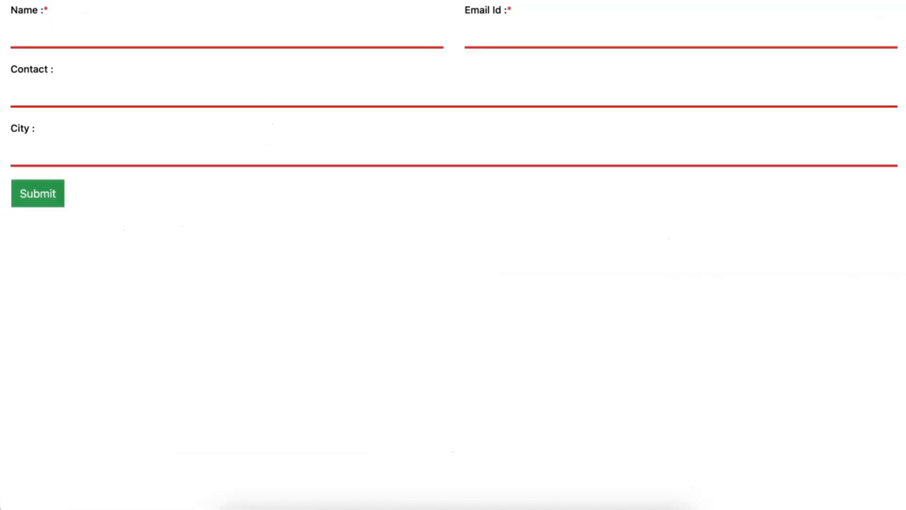
Step: Check the on-focus border color of the Name, Email Id, Contact and City fields on the published form
click(399, 41)
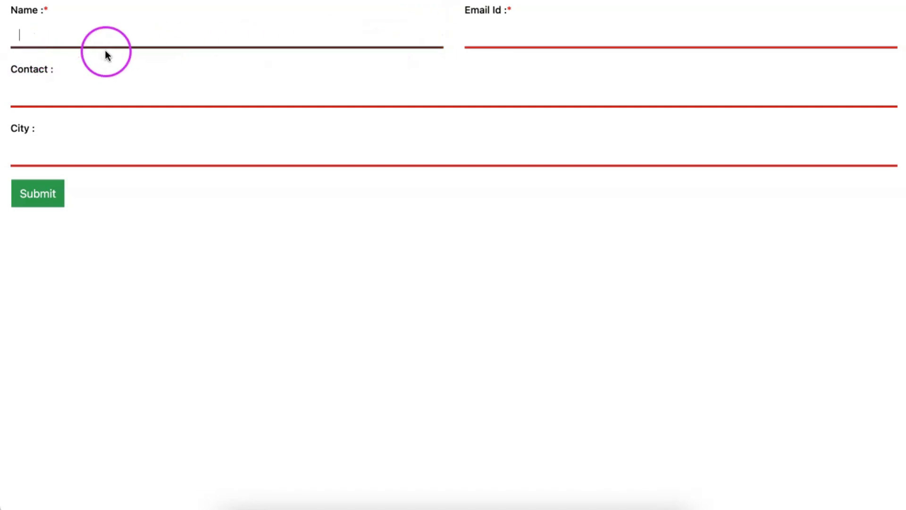
click(503, 38)
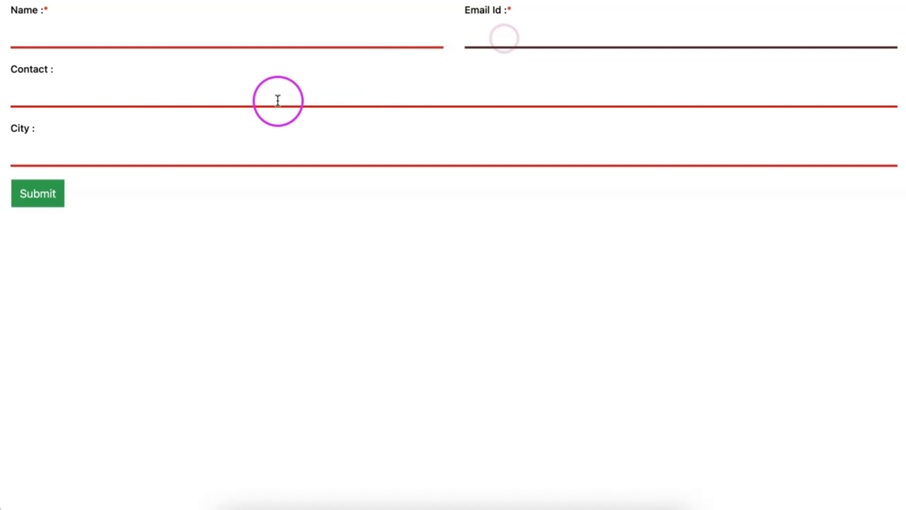
click(182, 93)
click(156, 151)
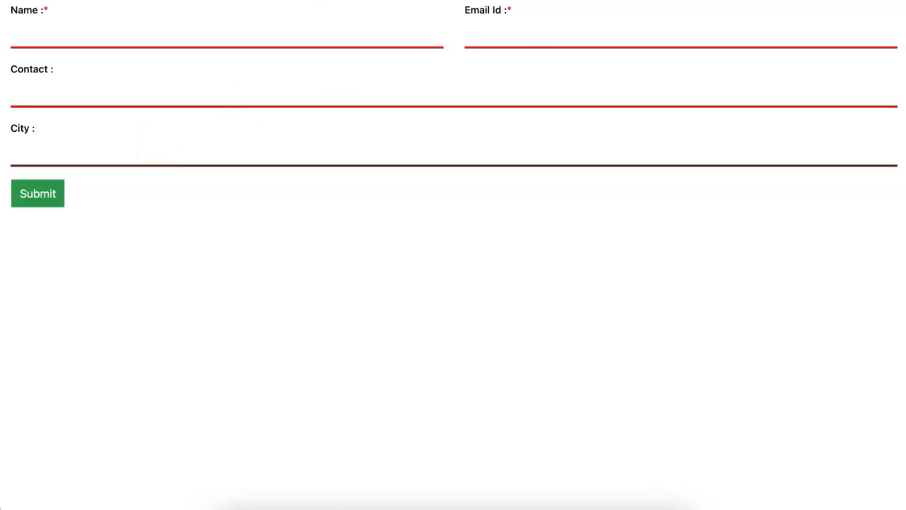
click(453, 1)
Step: Set the Field Type to Box and the Border Width to 1px in the lead form settings
scroll(587, 209, down, 1)
scroll(587, 213, down, 2)
click(548, 217)
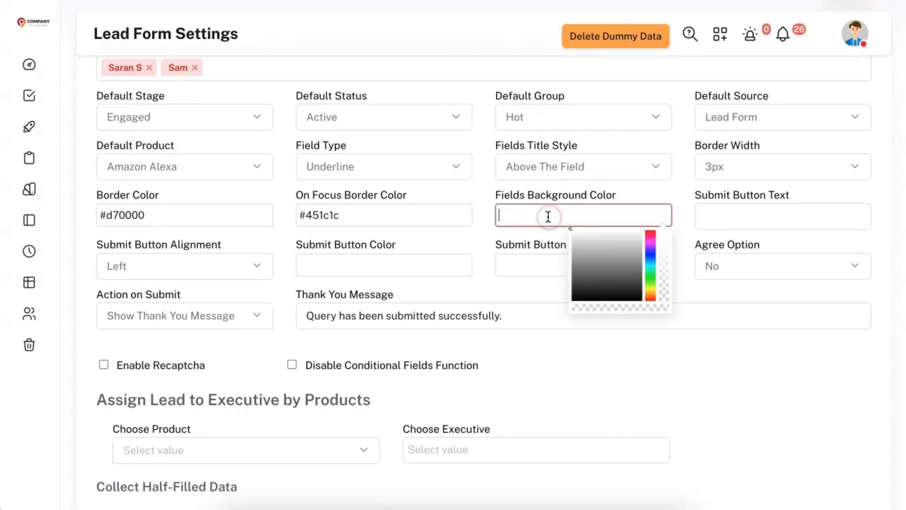
click(402, 173)
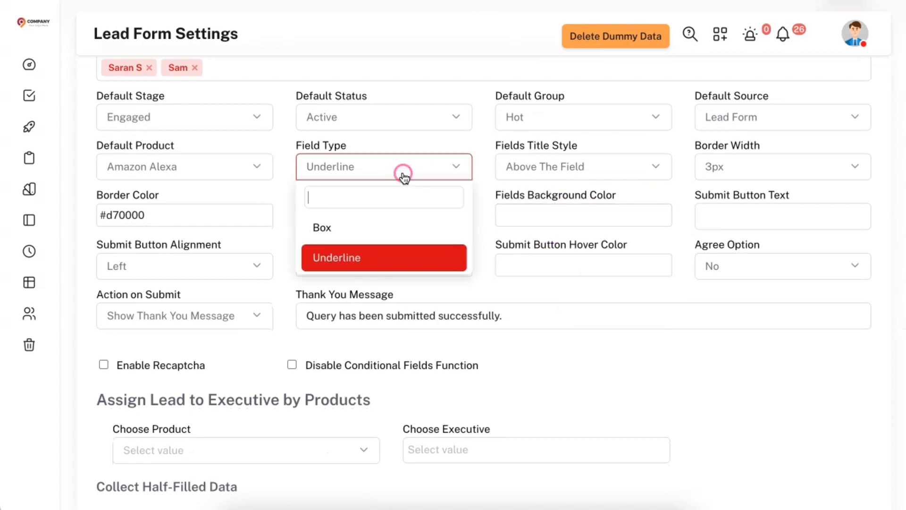
click(369, 237)
click(575, 211)
click(752, 166)
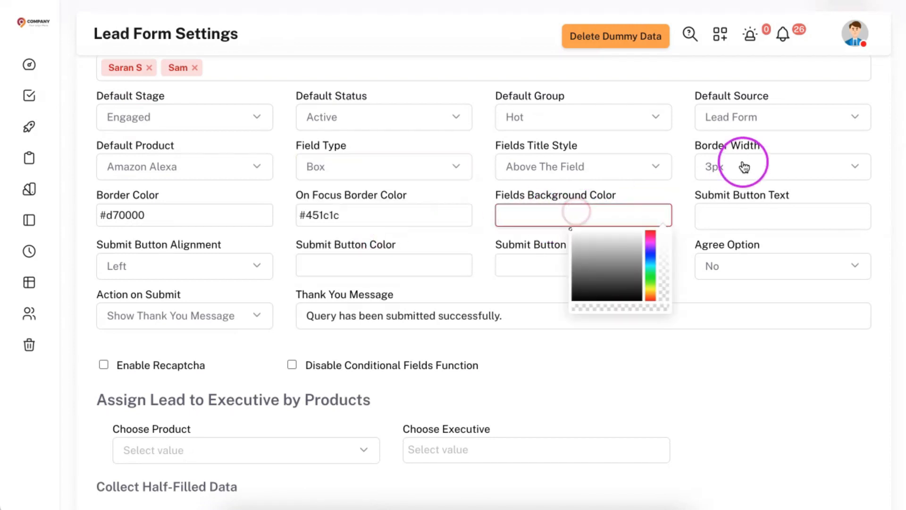
click(740, 228)
Step: Set the Fields Background Color to the light grey #dedede
click(591, 214)
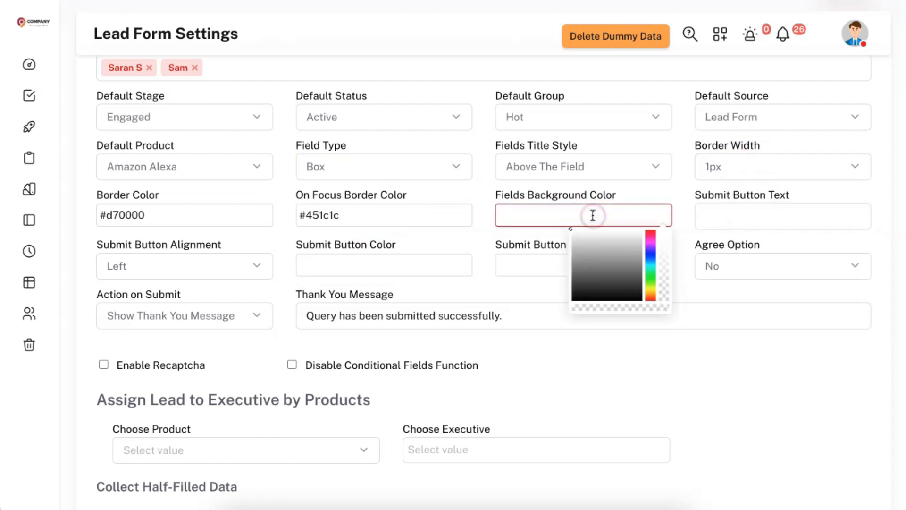
click(594, 247)
drag(594, 248, 562, 239)
click(429, 250)
click(466, 251)
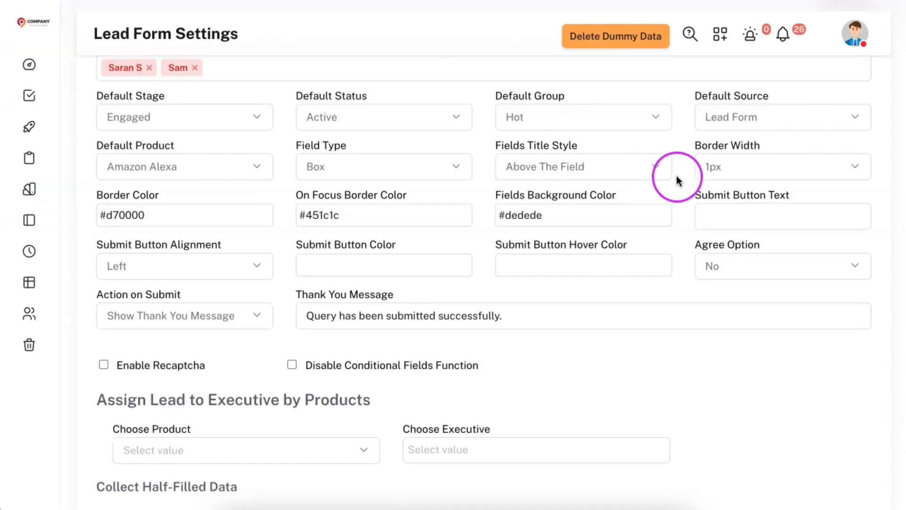
Step: Set the Submit Button Text to "Submit Enquiry"
click(708, 214)
text(Submit Enquiyr)
key(BackSpace)
key(BackSpace)
text(ry)
Step: Set the Submit Button Alignment to Full Width and save the form settings
scroll(232, 182, down, 2)
click(233, 174)
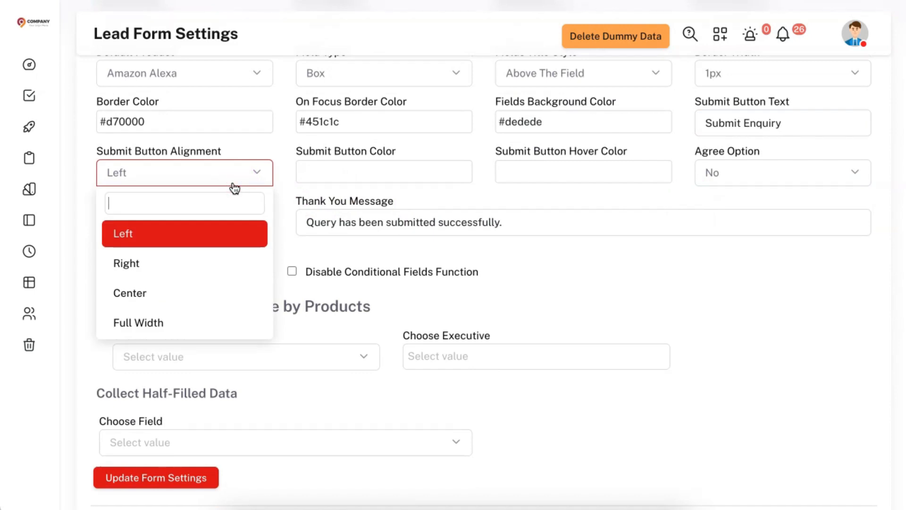
click(213, 324)
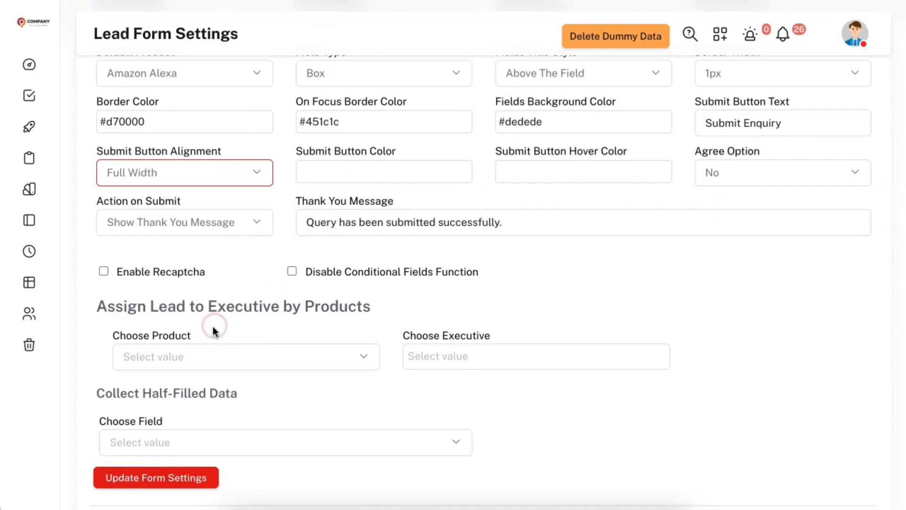
click(187, 478)
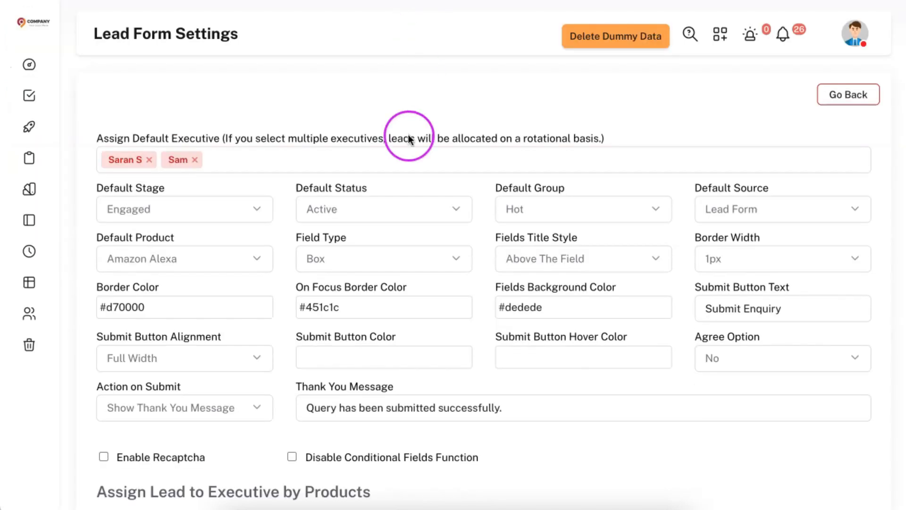
Step: Set the Submit Button Color to #00a95d and the Submit Button Hover Color to #7c00c8
scroll(415, 237, down, 3)
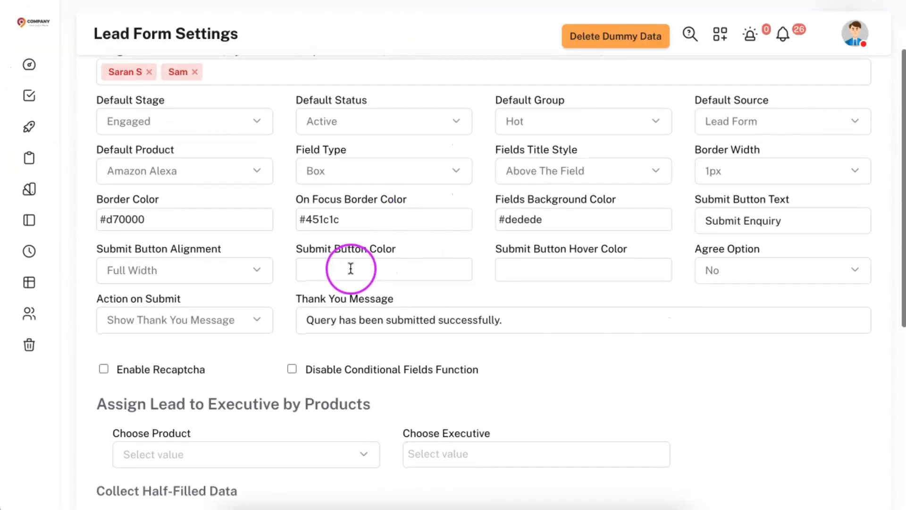
click(358, 267)
drag(451, 290, 451, 303)
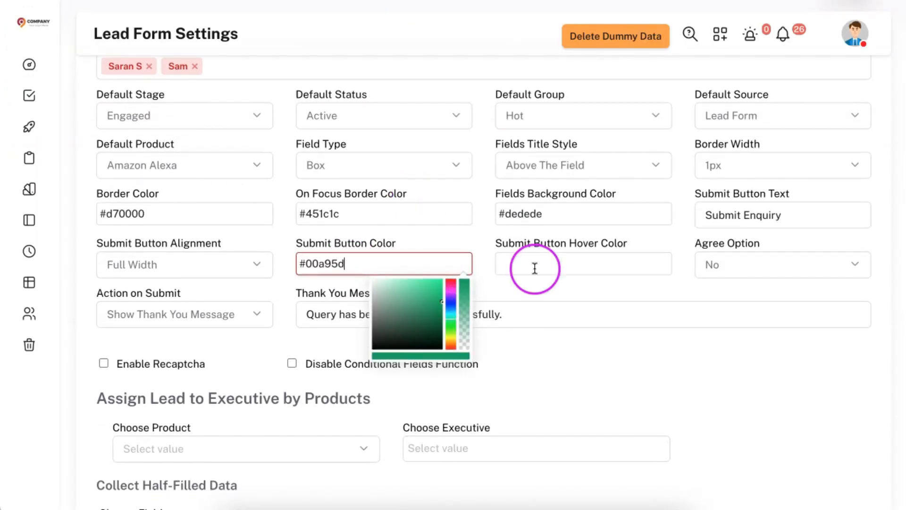
click(535, 269)
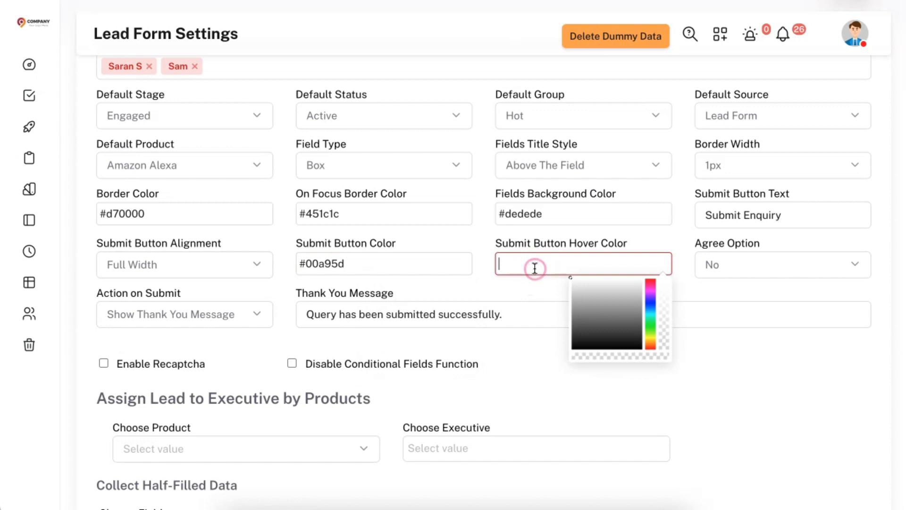
click(650, 295)
mouse_move(639, 304)
mouse_down()
mouse_move(638, 284)
mouse_move(650, 298)
mouse_move(642, 294)
mouse_up()
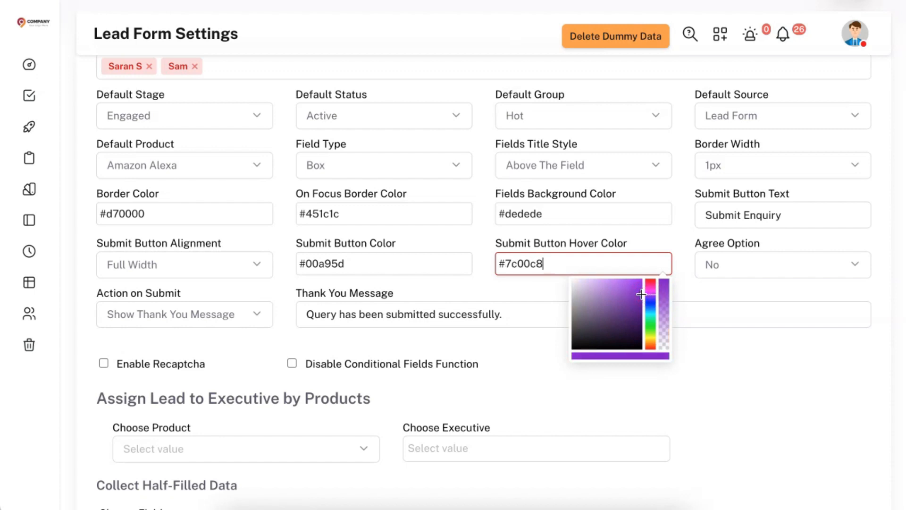
Step: Set the Agree Option to Yes with the text "I agree to the terms & conditions", and tick the agreement checkbox on the published form
click(787, 272)
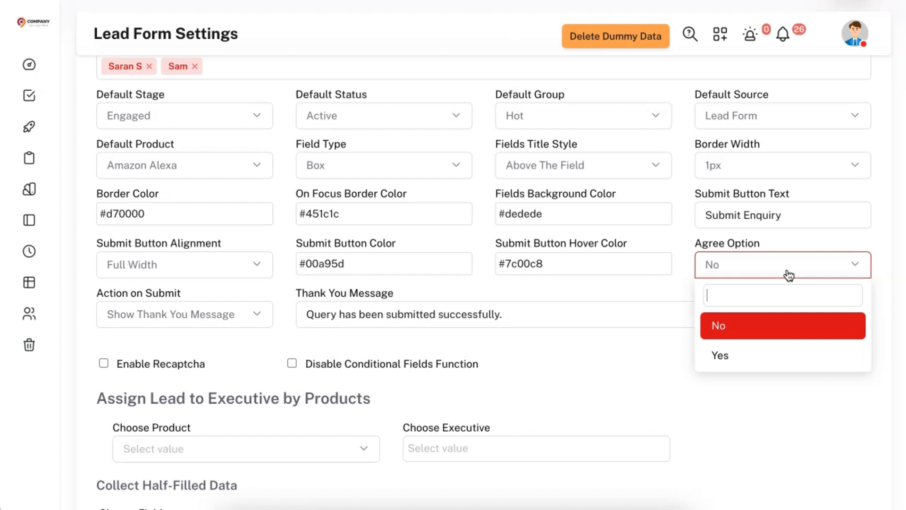
click(775, 355)
click(235, 313)
text(I agree to the terms & conditions)
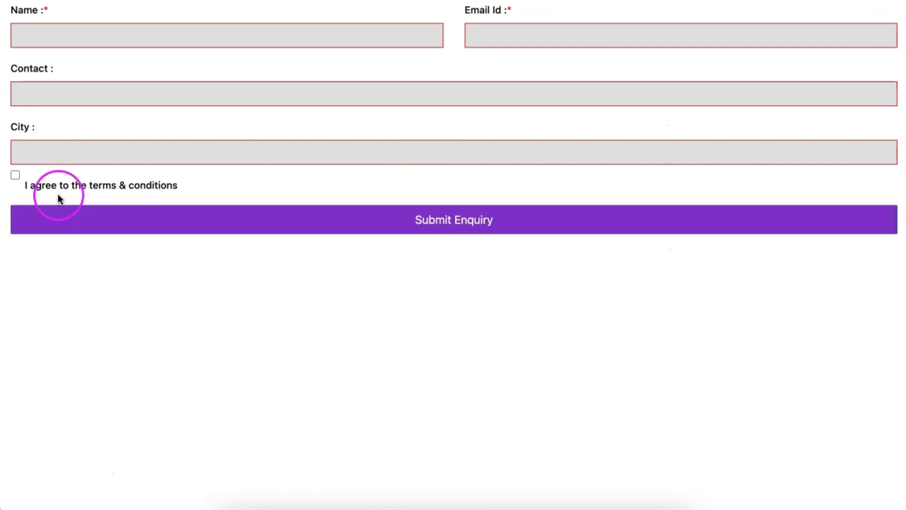
click(15, 176)
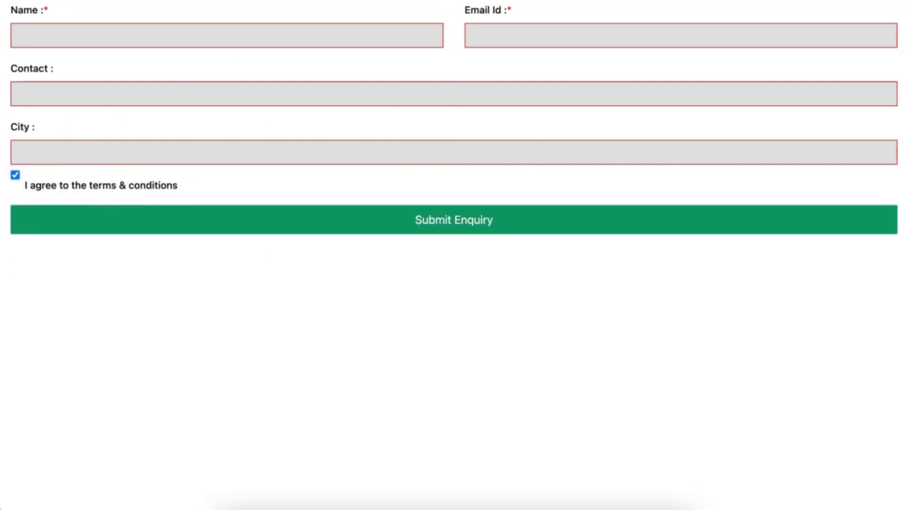
Step: Set the Action on Submit to Redirect to URL and place the cursor in the Redirect URL field
click(286, 188)
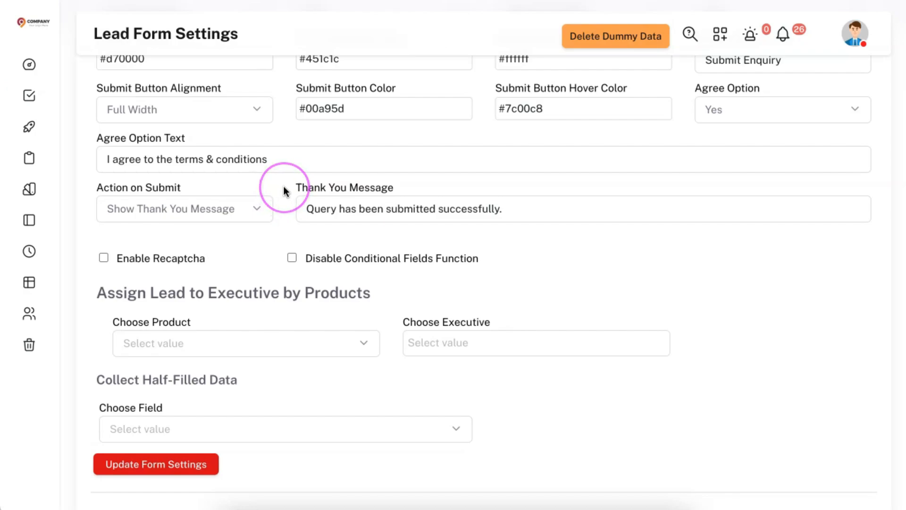
click(122, 207)
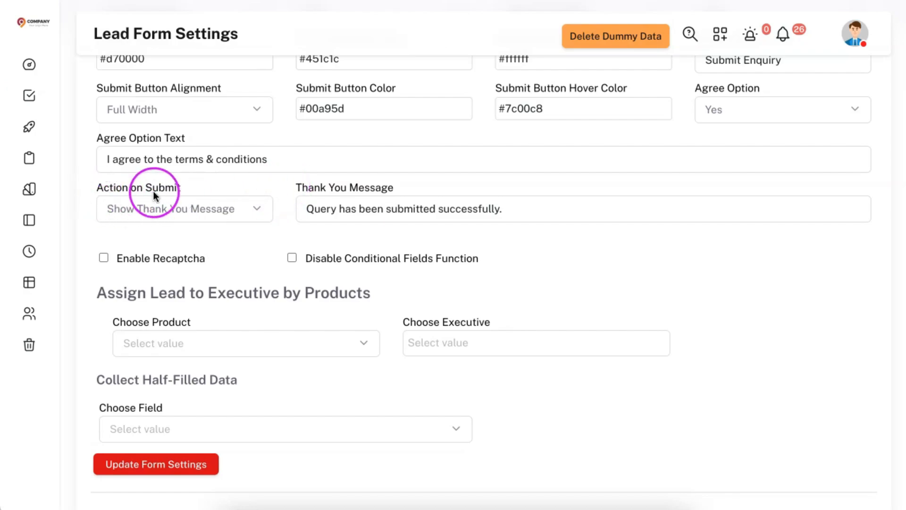
click(338, 200)
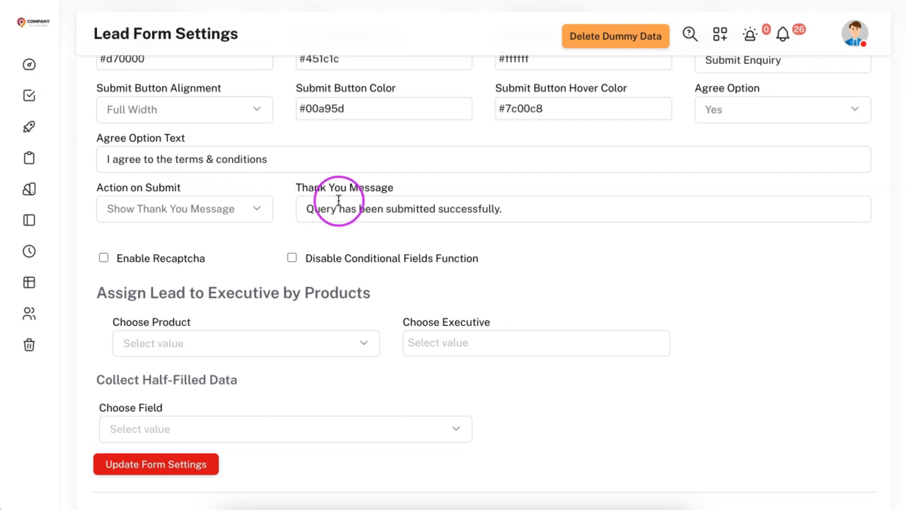
click(190, 220)
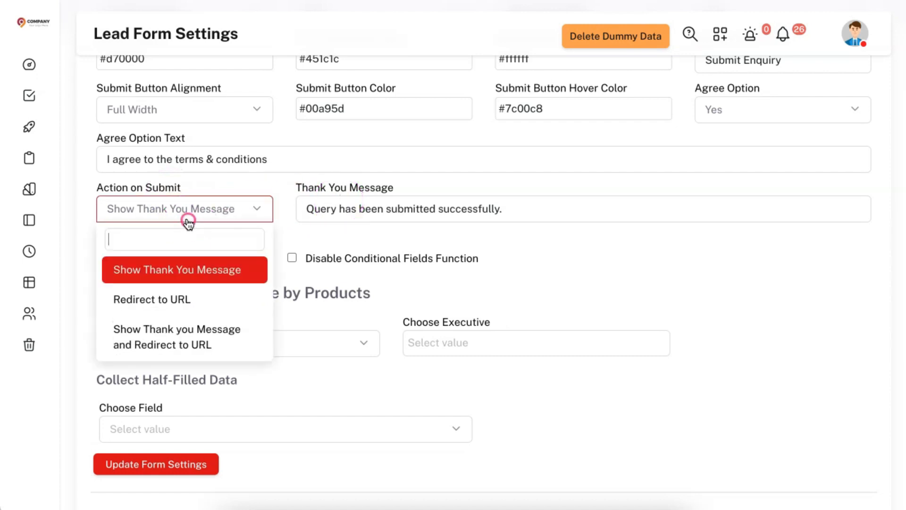
click(187, 307)
click(325, 213)
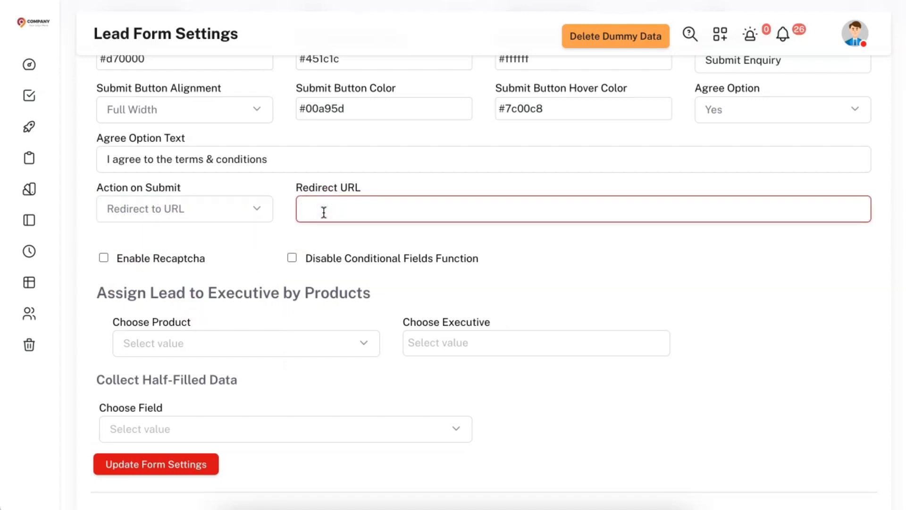
Step: Set the Action on Submit to Show Thank you Message and Redirect to URL
click(216, 212)
click(214, 347)
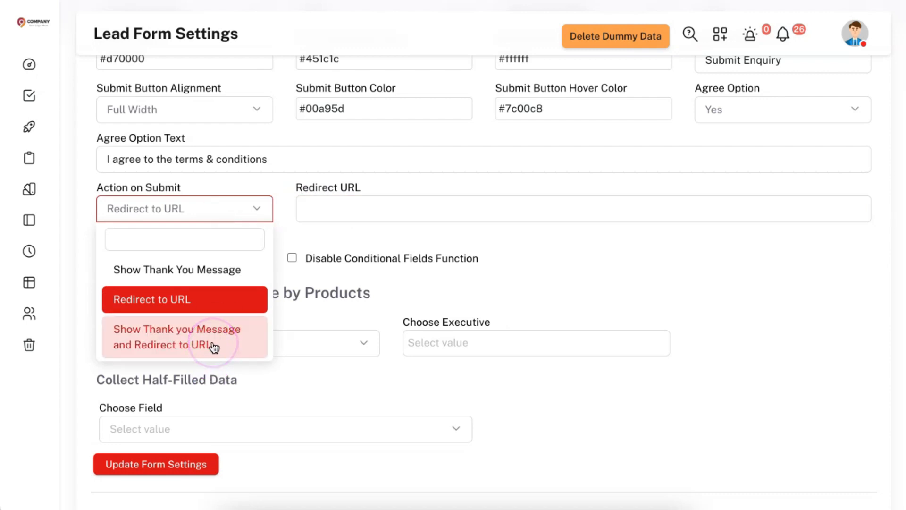
click(214, 347)
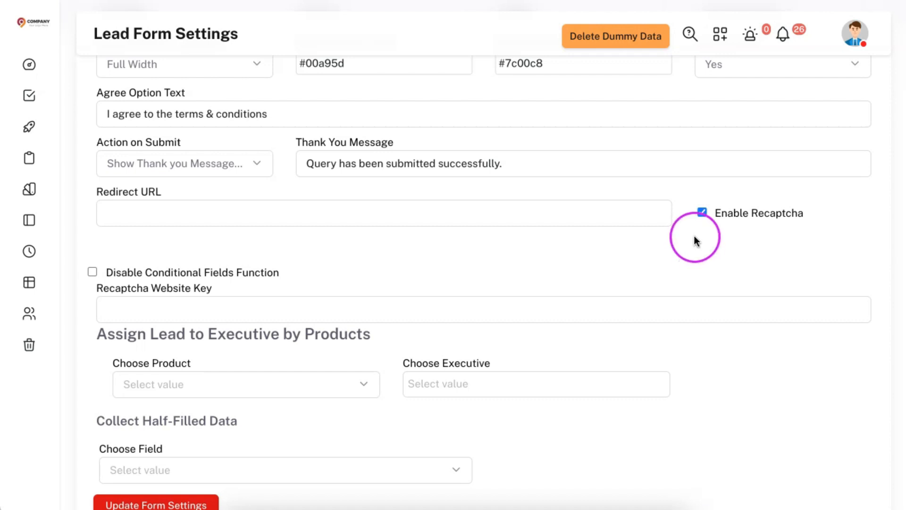
Step: Switch to the Google reCAPTCHA admin console and start registering a new site with the label "sps"
click(203, 311)
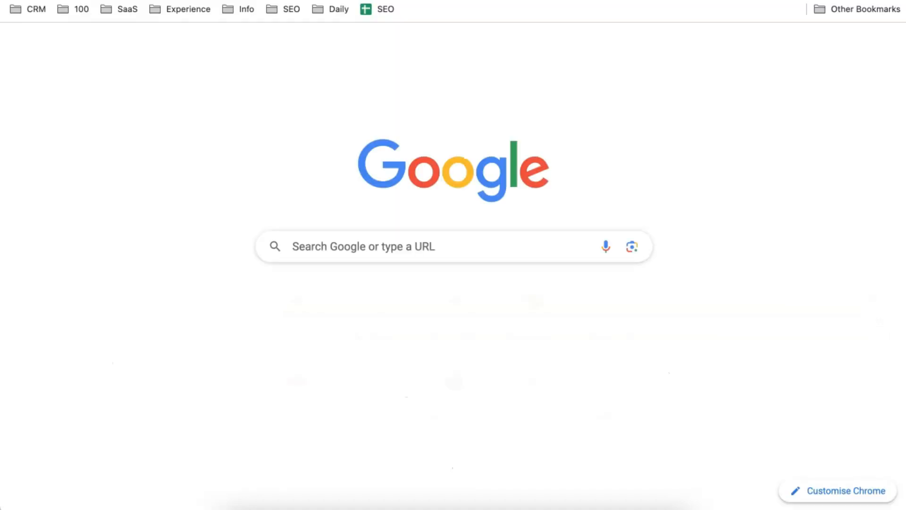
text(recap)
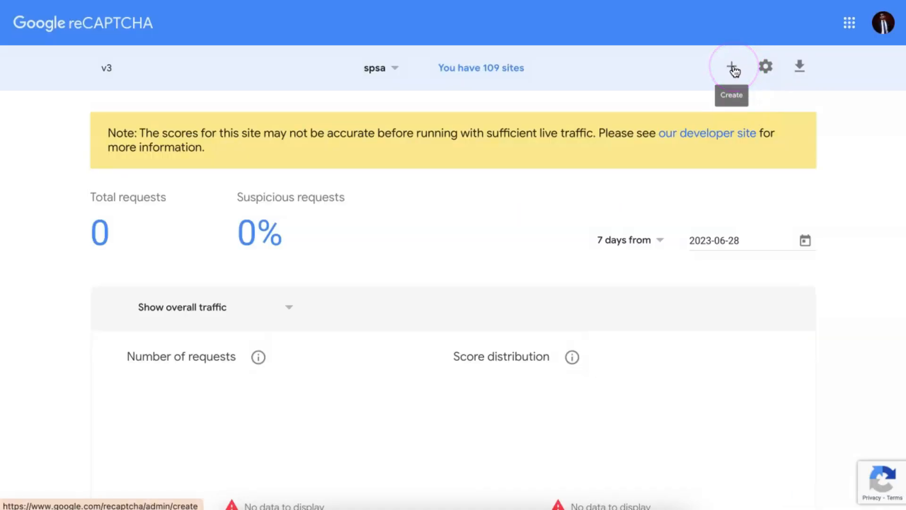
click(735, 69)
click(214, 330)
text(sps)
scroll(245, 332, down, 4)
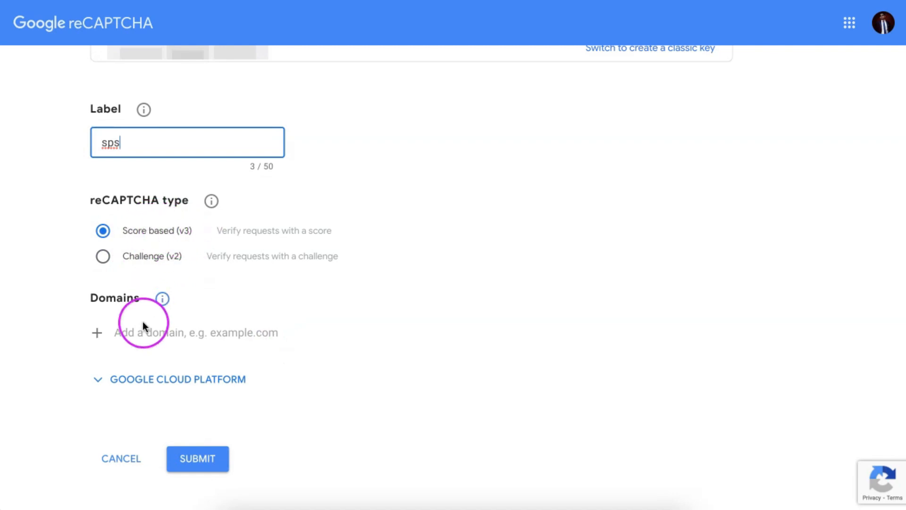
click(137, 332)
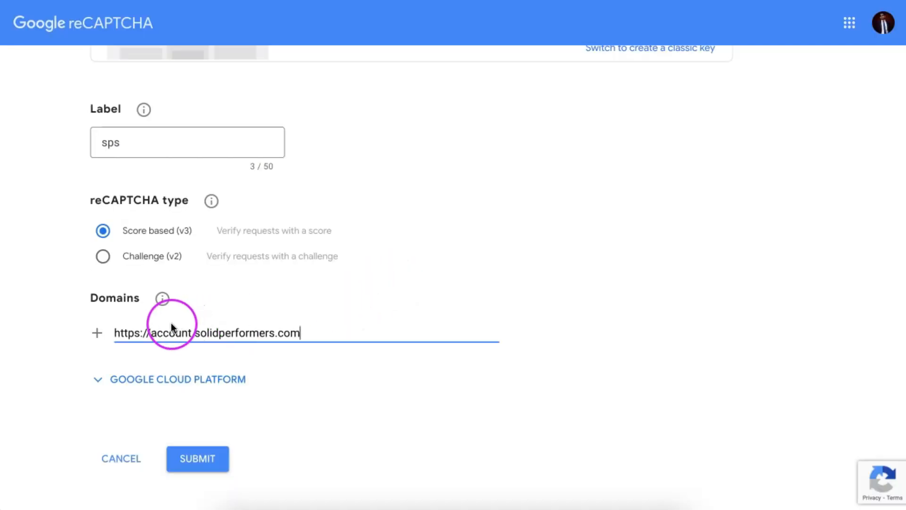
drag(148, 331, 77, 325)
key(BackSpace)
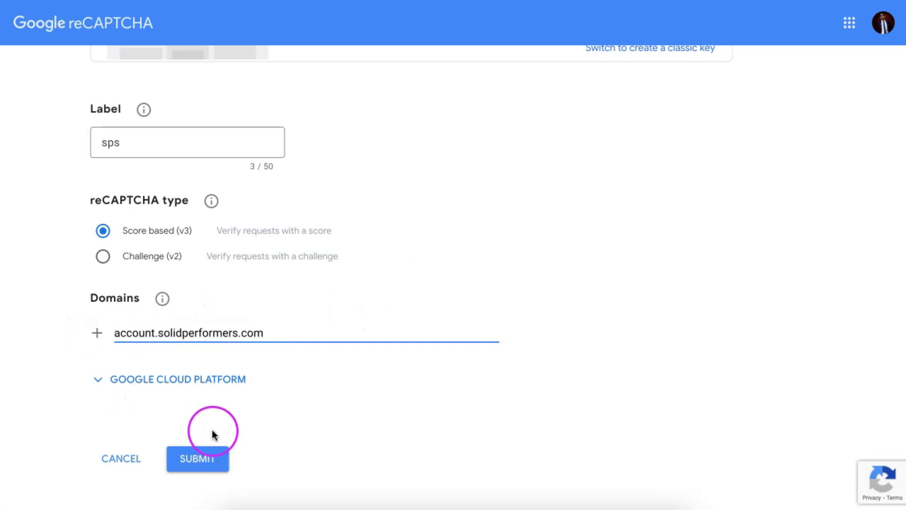
click(207, 464)
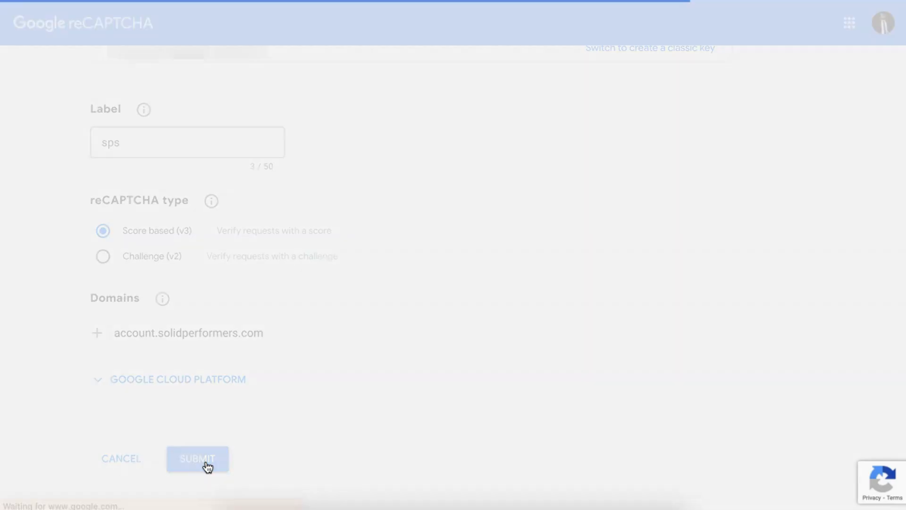
Step: Copy the reCAPTCHA site key, paste it into the Recaptcha Website Key field of the lead form, and save the settings
click(139, 385)
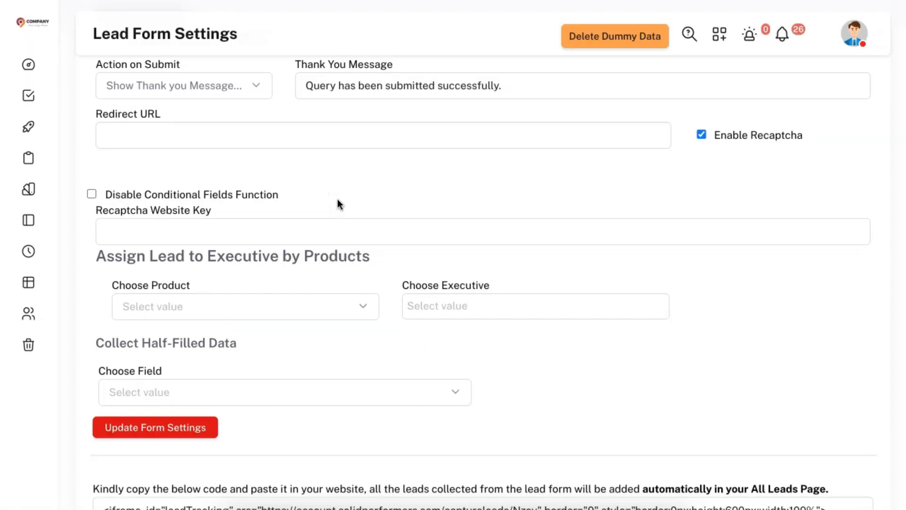
click(217, 238)
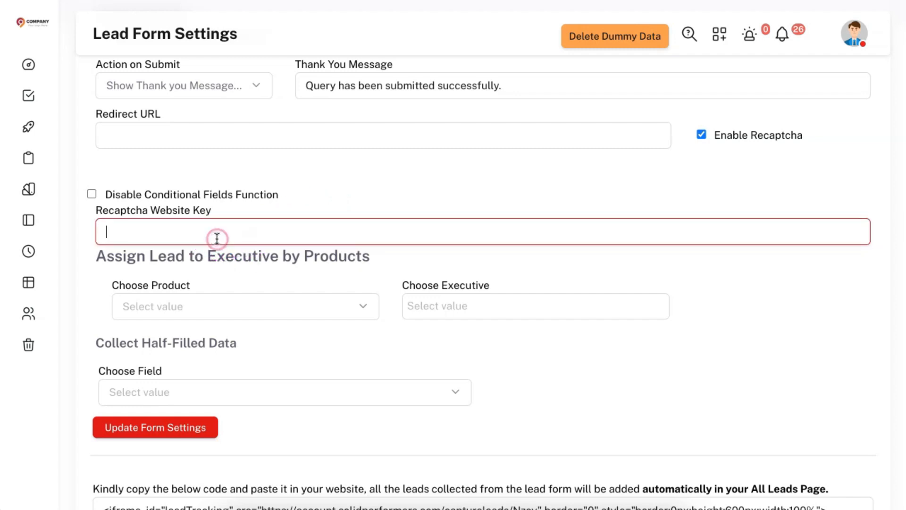
key(ctrl+v)
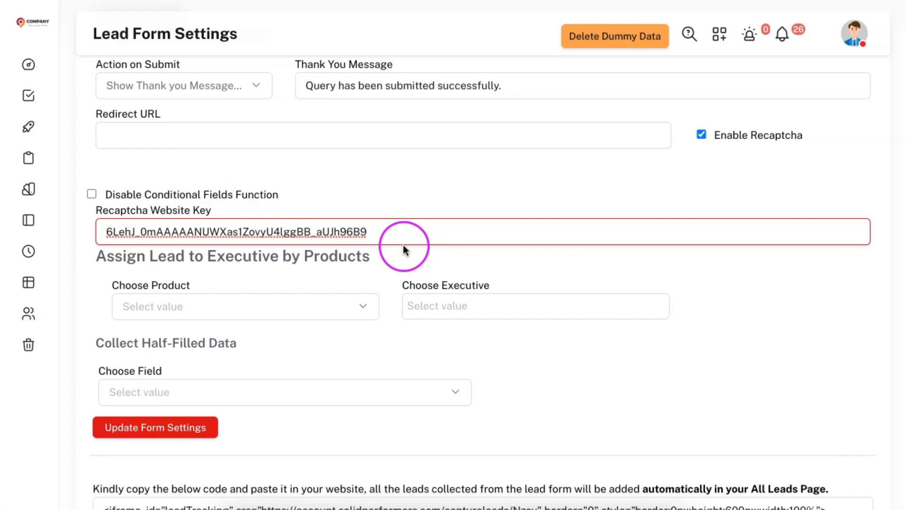
scroll(228, 425, down, 3)
click(165, 283)
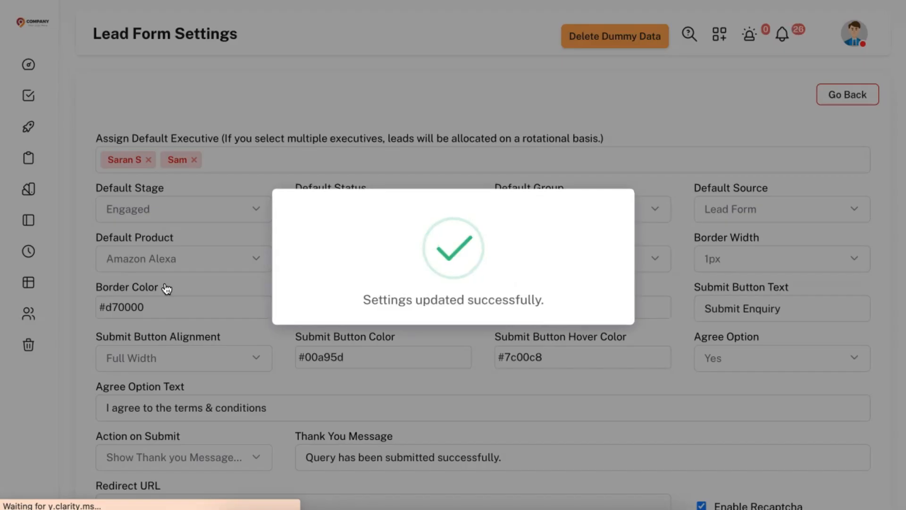
Step: Copy the form URL from the iframe embed code and open it in a new browser tab to view the published form
scroll(363, 267, down, 10)
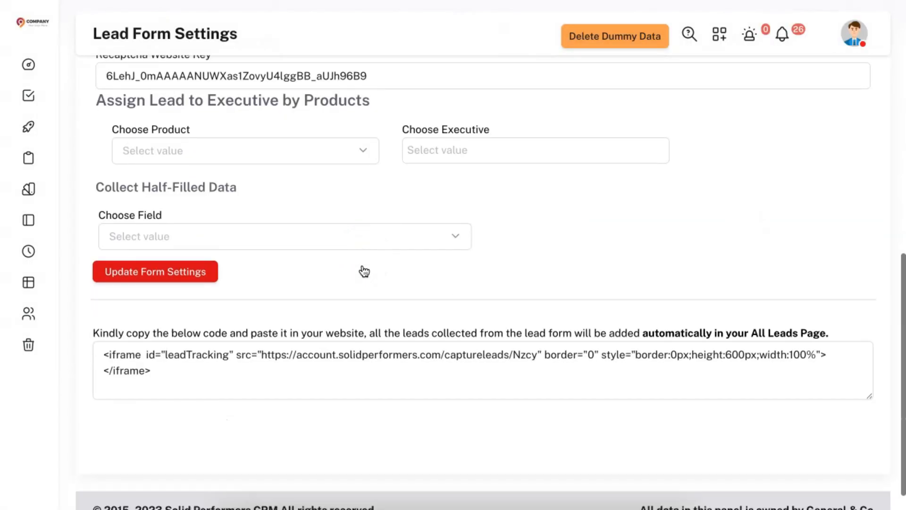
drag(261, 355, 537, 355)
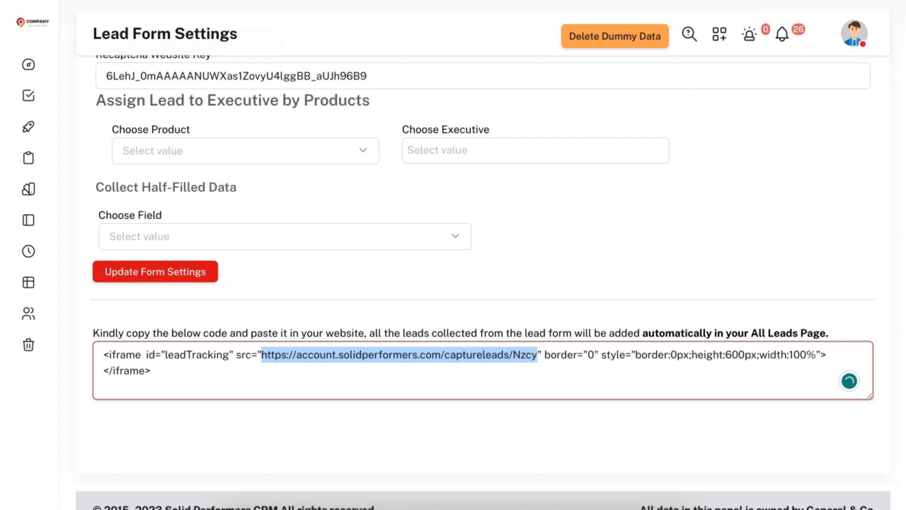
key(ctrl+c)
key(ctrl+t)
key(ctrl+v)
key(Return)
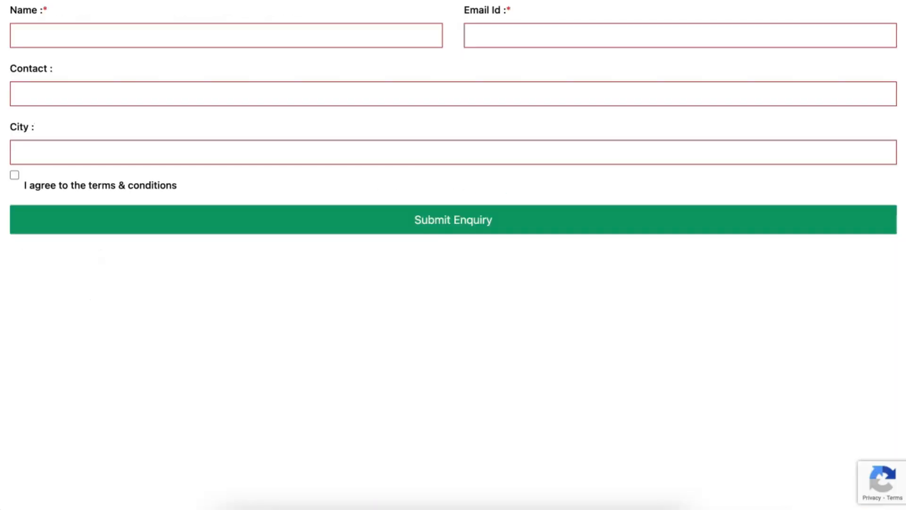
Step: Check the reCAPTCHA badge on the published form, then return to the CRM's lead form settings and enable Disable Conditional Fields Function
mouse_move(883, 469)
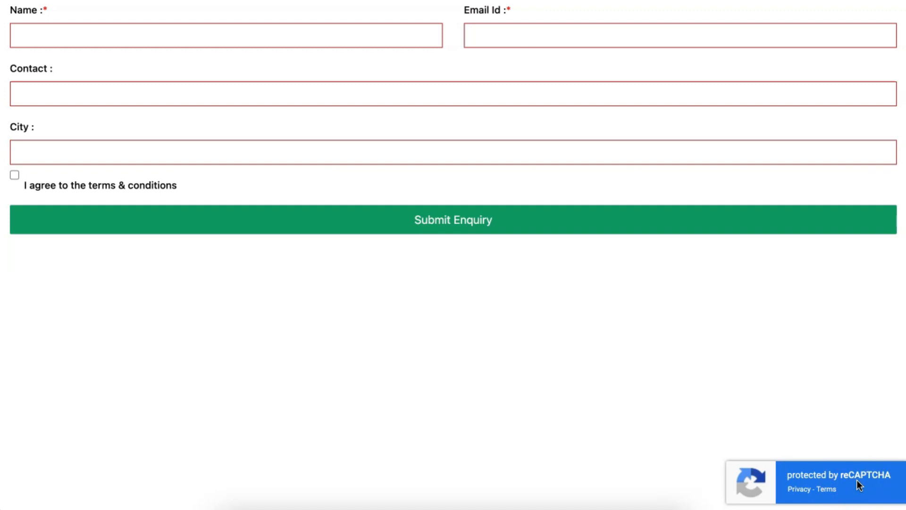
click(656, 167)
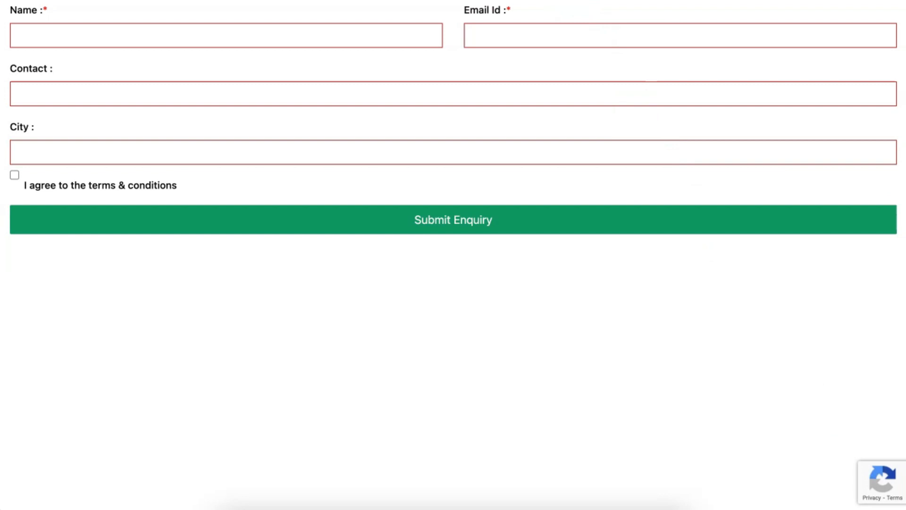
click(91, 296)
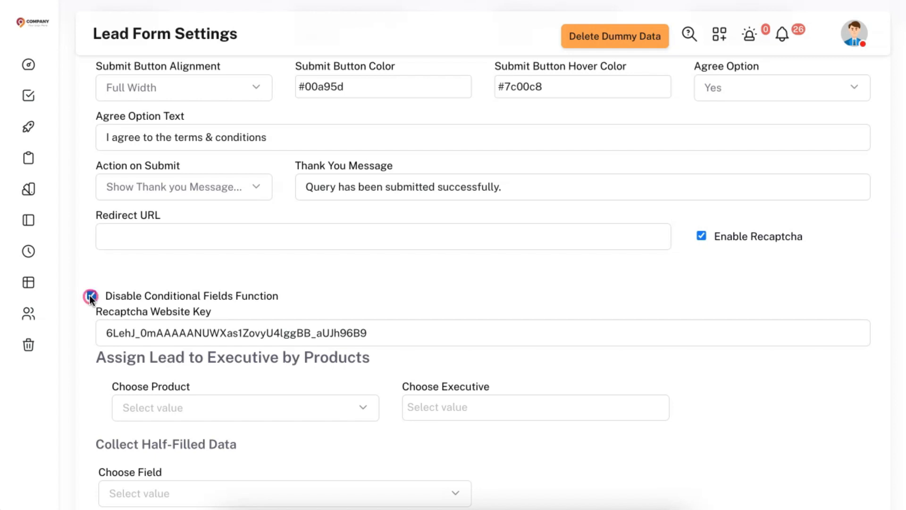
Step: Assign leads for the product Amazon Alexa to the last executive listed
scroll(209, 271, down, 3)
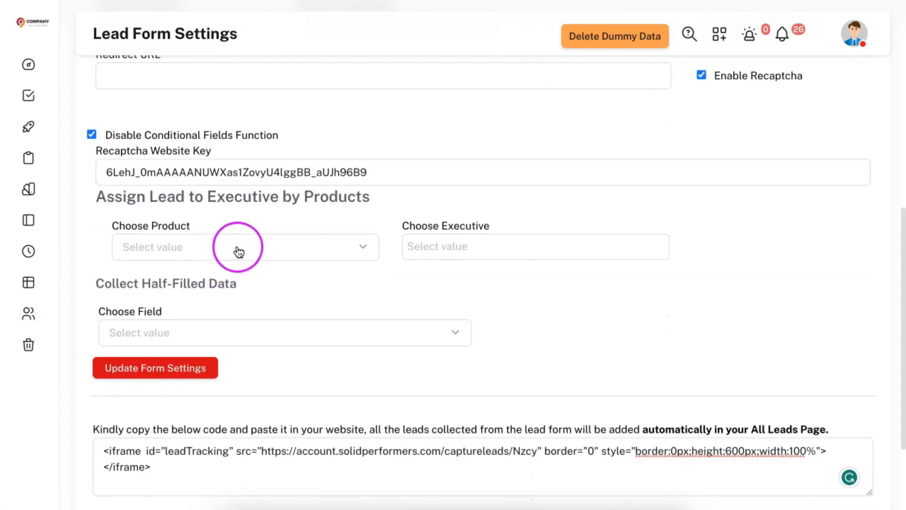
click(238, 252)
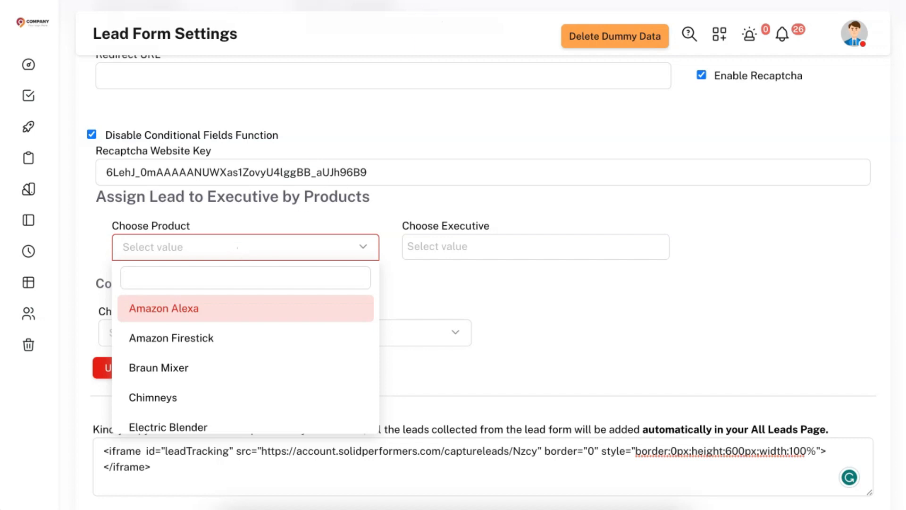
click(598, 1)
click(226, 321)
click(442, 246)
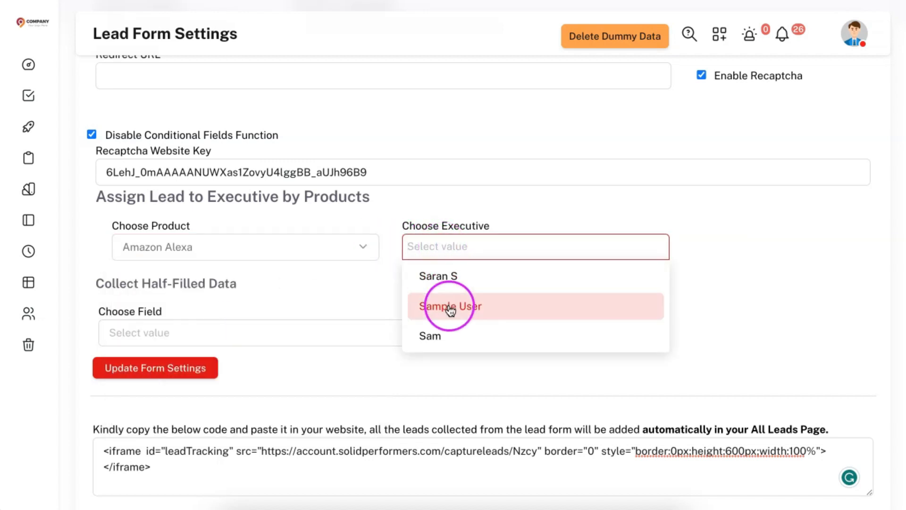
click(437, 337)
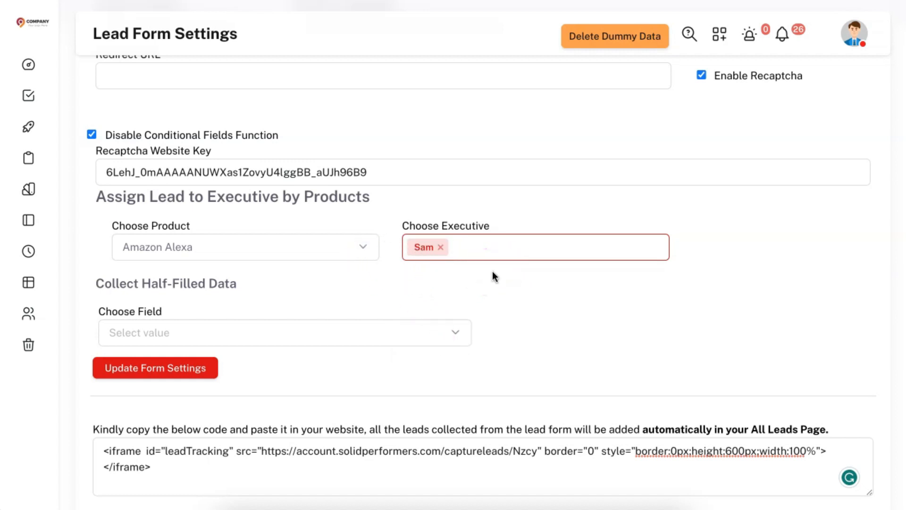
Step: Choose Email Id as the field for collecting half-filled data and update the form settings
scroll(88, 161, down, 3)
click(89, 161)
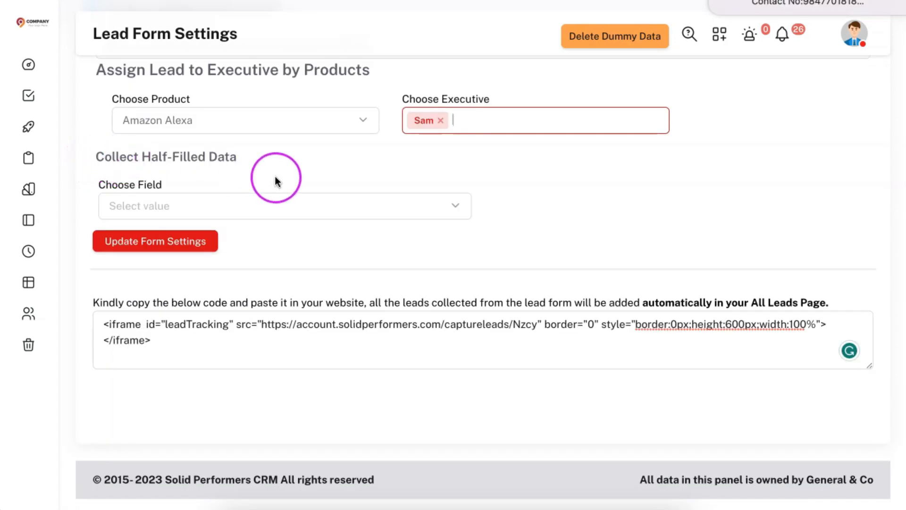
click(256, 210)
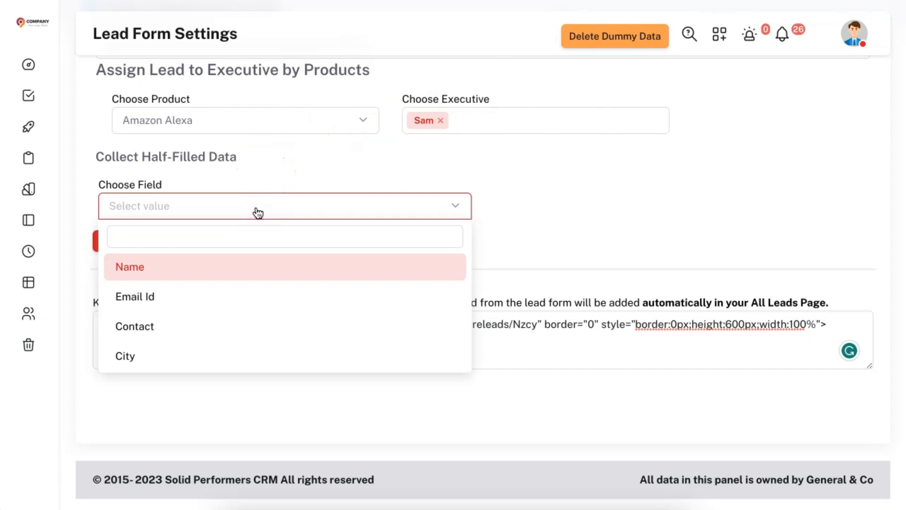
click(229, 296)
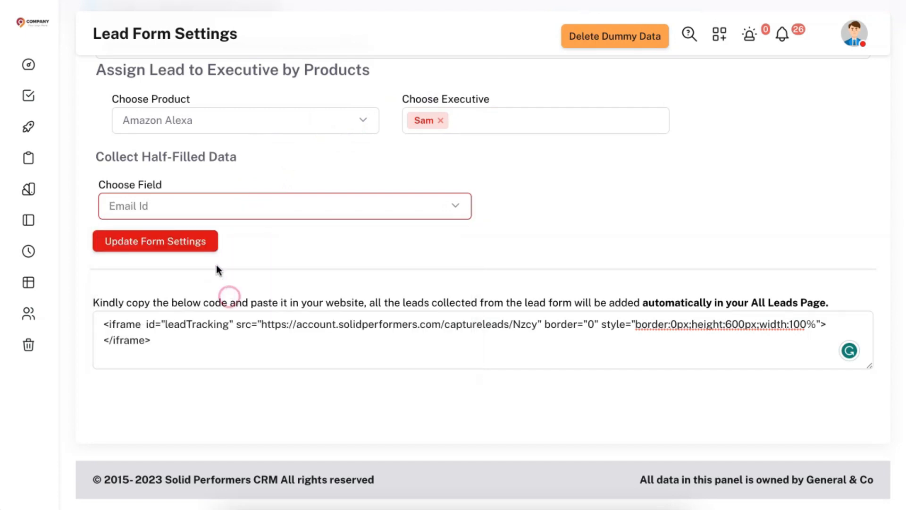
click(176, 243)
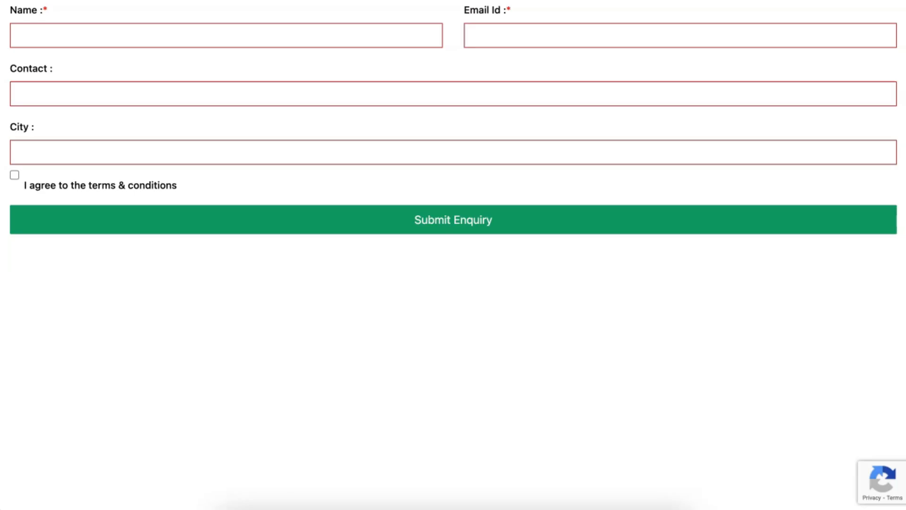
Step: Switch to the published form and go through its Name and Email Id fields without entering anything
click(142, 41)
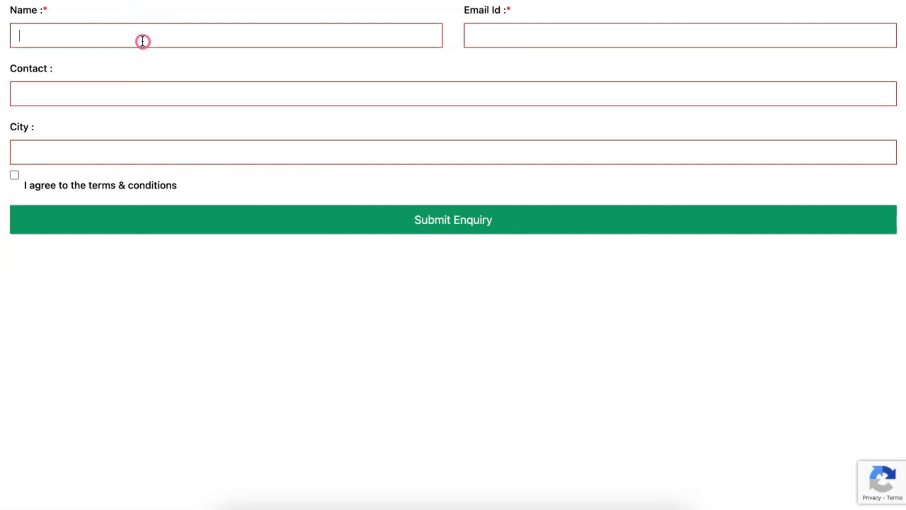
click(516, 38)
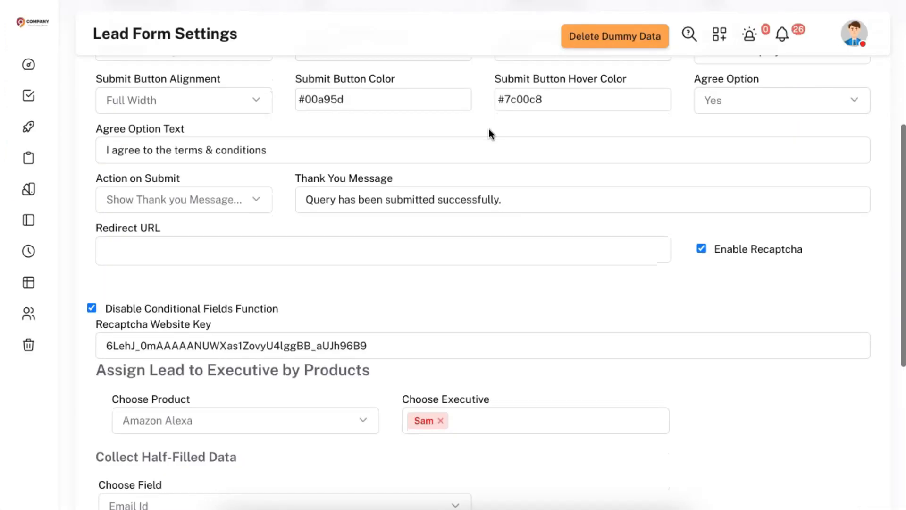
Step: Copy the lead form's iframe code from the CRM, paste it below the paragraph in the W3Schools Try HTML editor, and run the page
scroll(489, 128, down, 6)
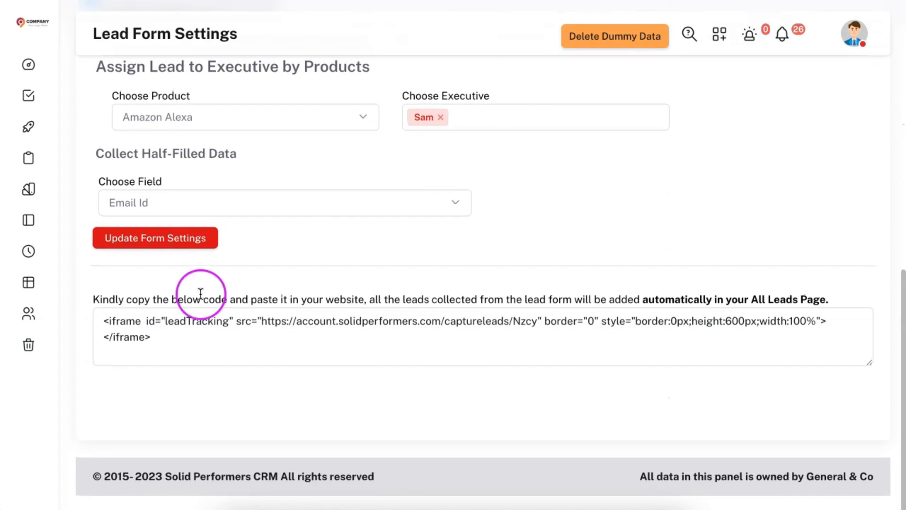
drag(103, 321, 148, 335)
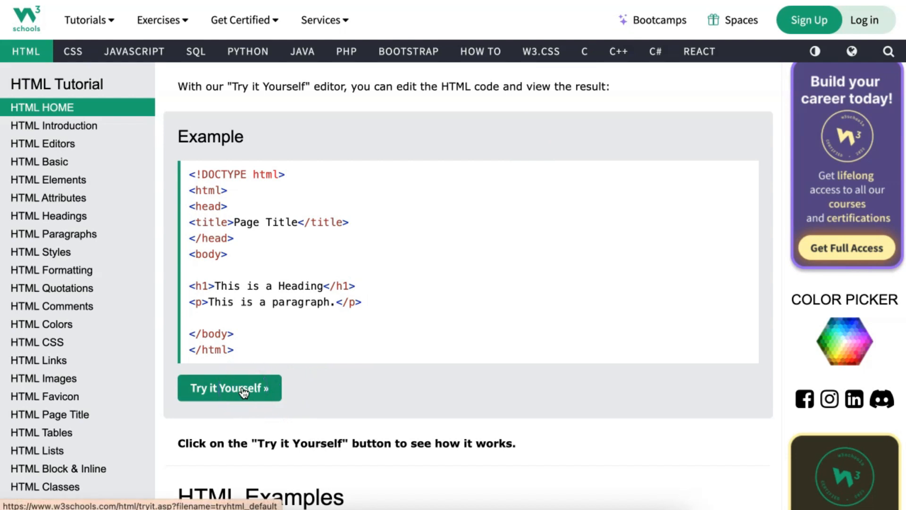
click(243, 389)
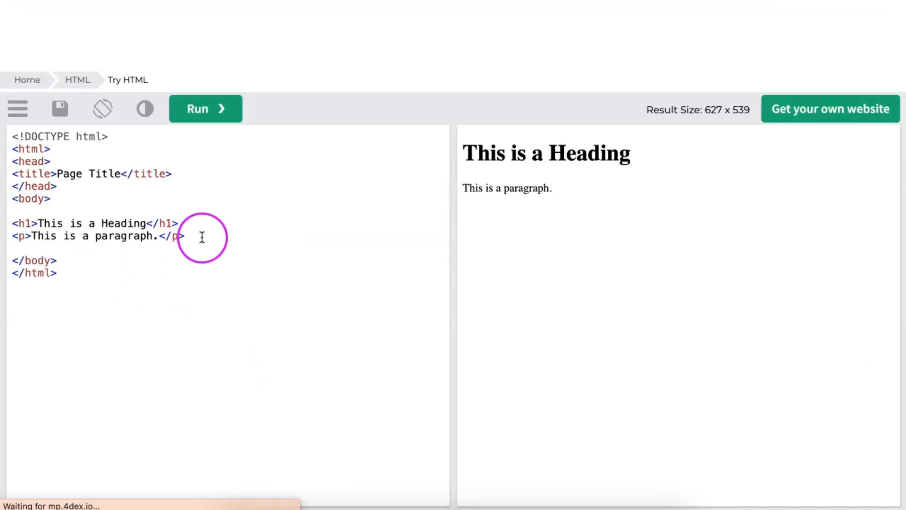
key(Return)
key(Return)
key(ctrl+v)
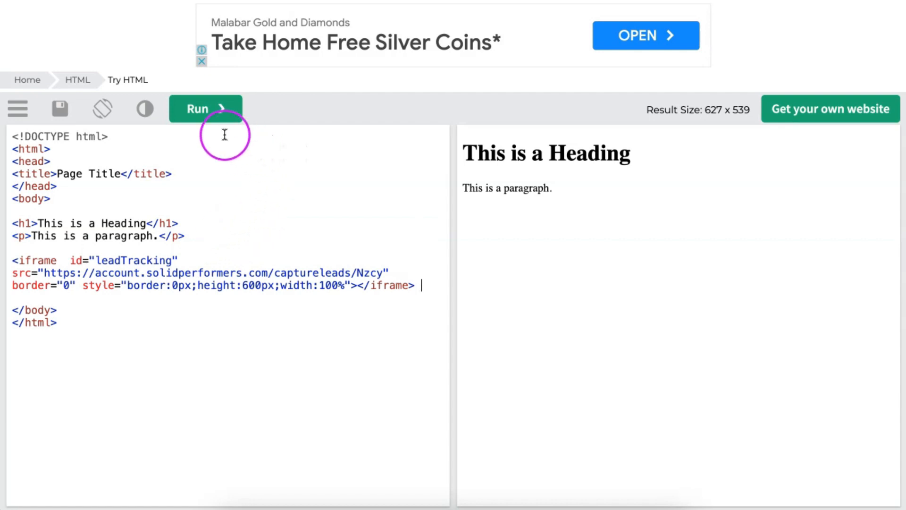
click(205, 120)
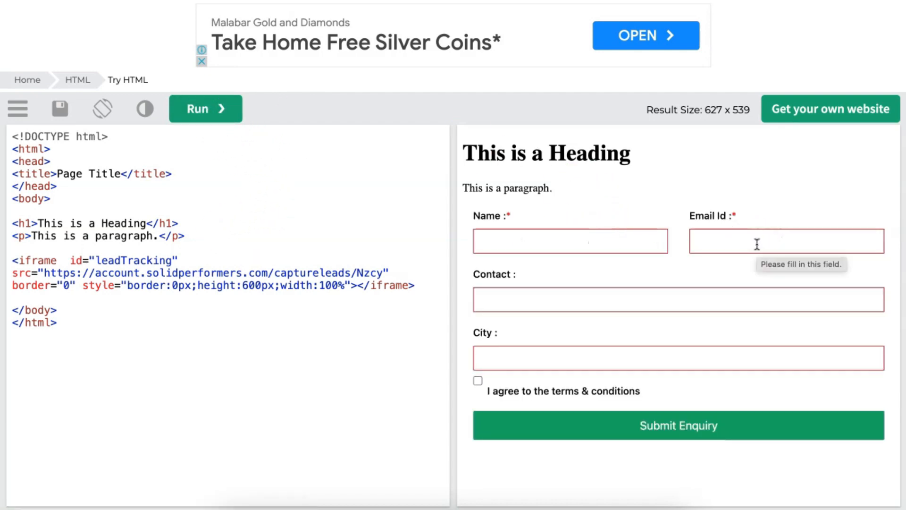
Step: Examine the embedded form in the rendered page, from its input fields down to the reCAPTCHA badge
scroll(758, 278, down, 3)
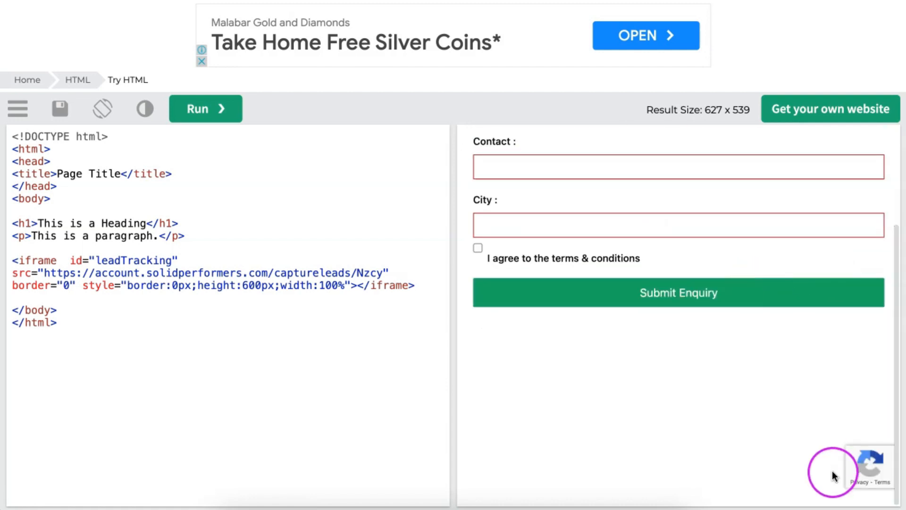
click(837, 420)
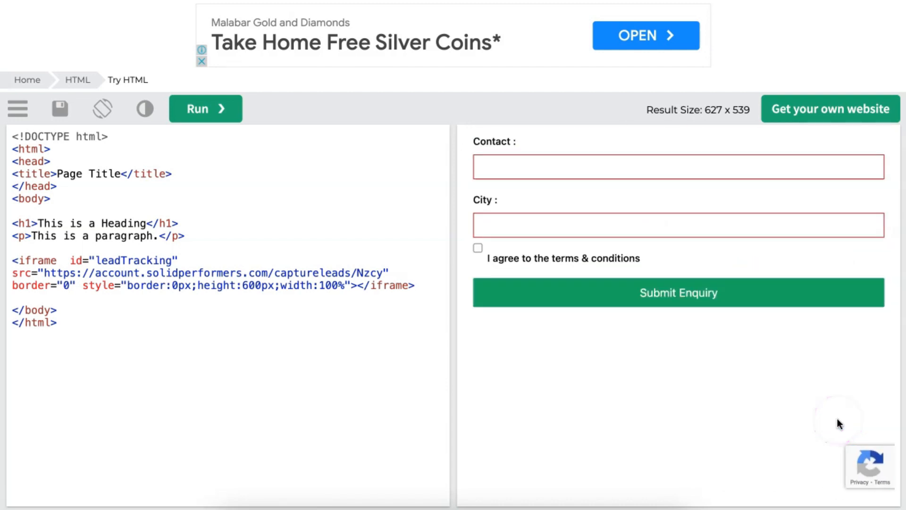
scroll(838, 418, up, 3)
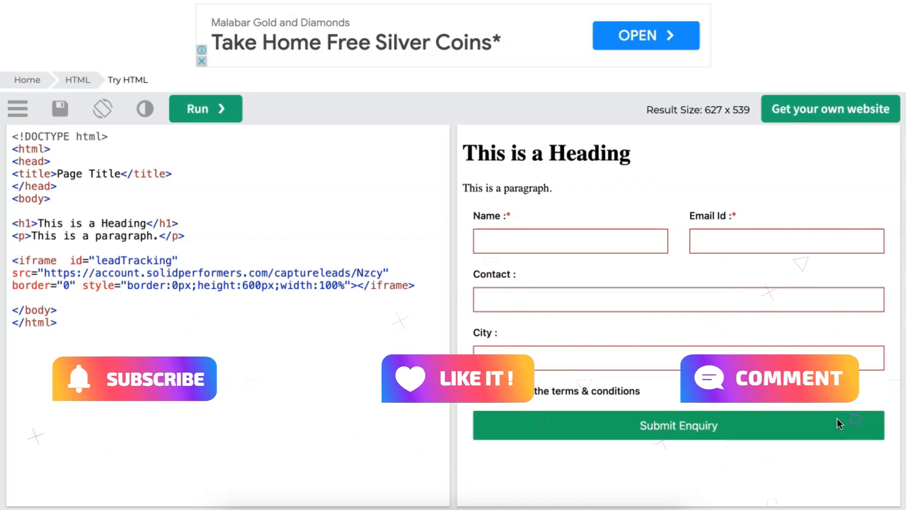